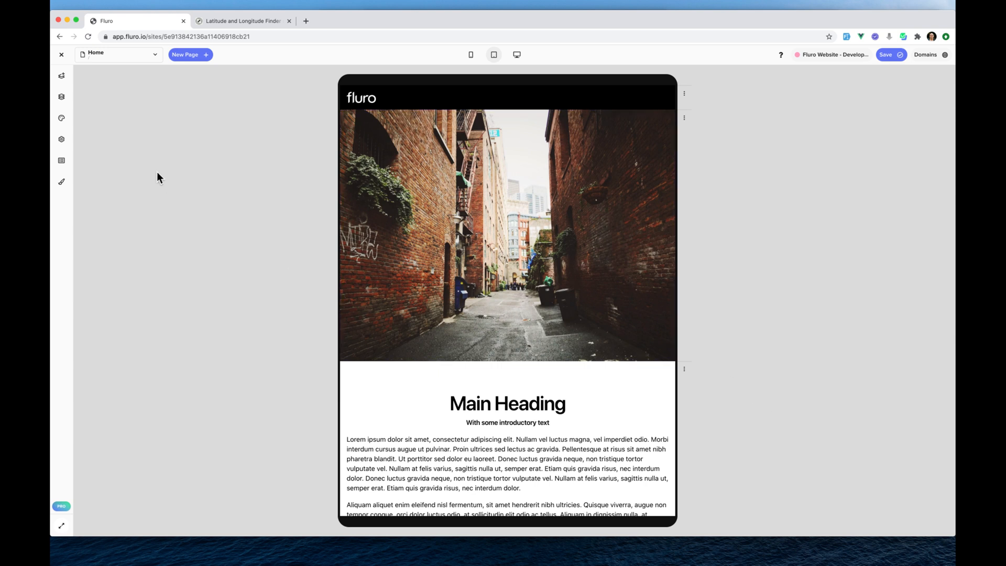
# Find the Custom HTML block by searching for "html" and place it directly below the page header.
pyautogui.click(62, 75)
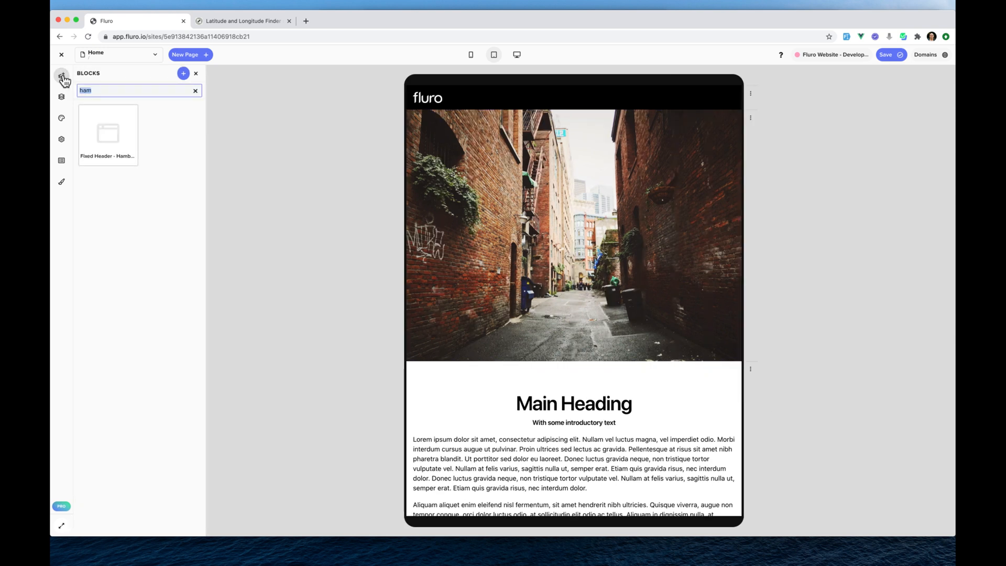
pyautogui.click(195, 90)
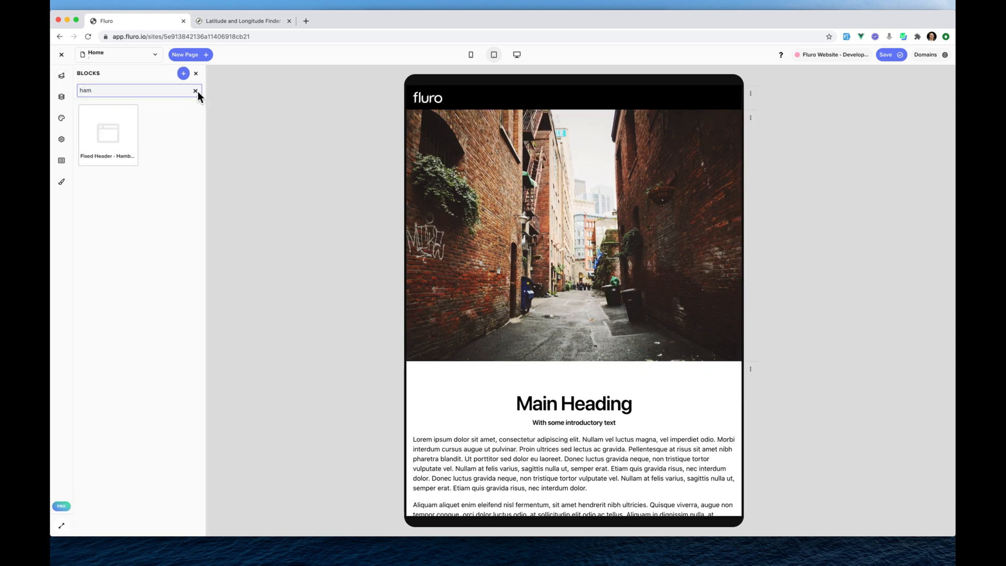
pyautogui.click(151, 91)
pyautogui.write('html')
pyautogui.moveTo(106, 126); pyautogui.dragTo(557, 128)
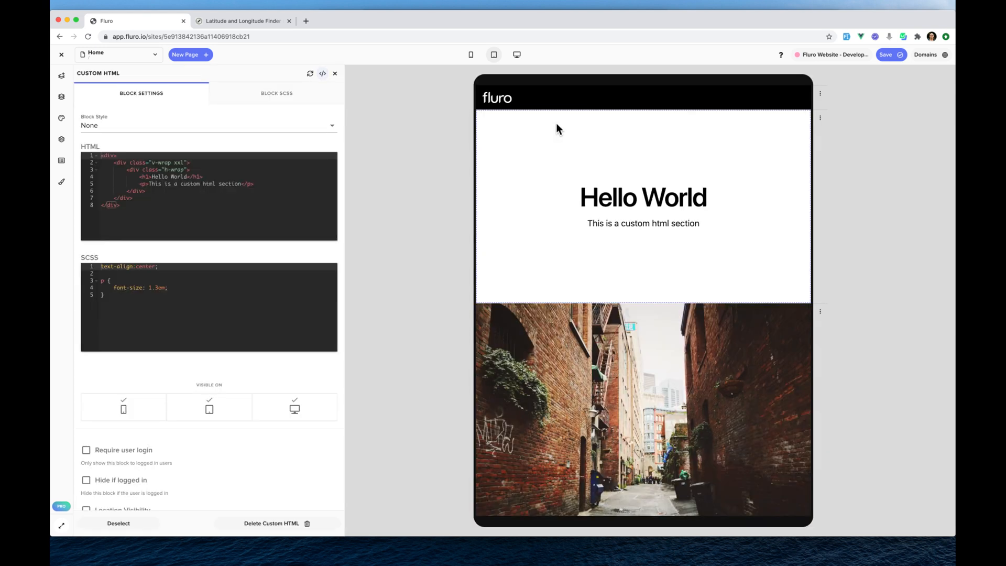
# Replace the block's heading and paragraph markup with <strong>{{$fluro.app.date}}</strong>.
pyautogui.moveTo(140, 175); pyautogui.dragTo(269, 181)
pyautogui.press('BackSpace')
pyautogui.write('<stro')
pyautogui.write('ng>')
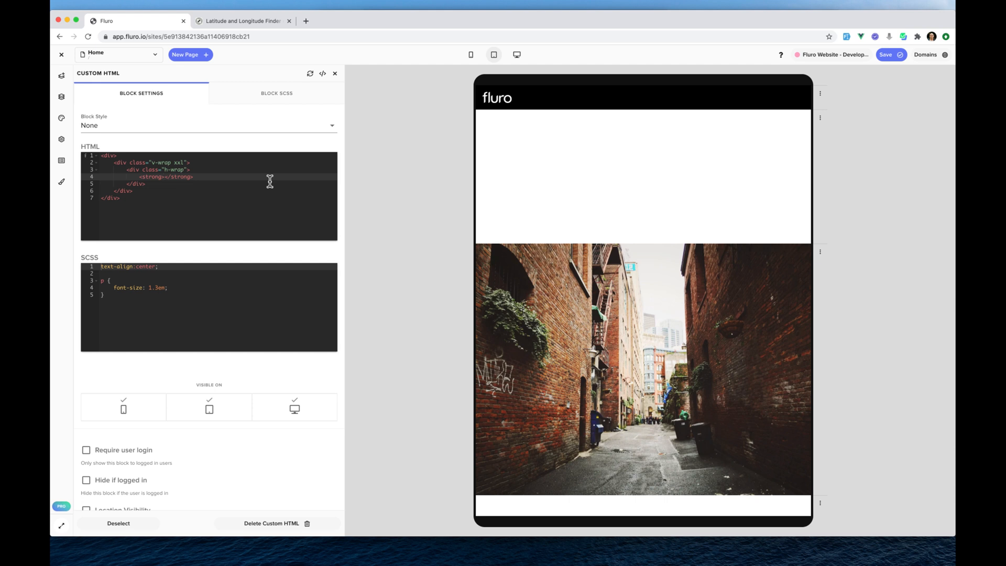
pyautogui.write('{{}}$fluro.app.d')
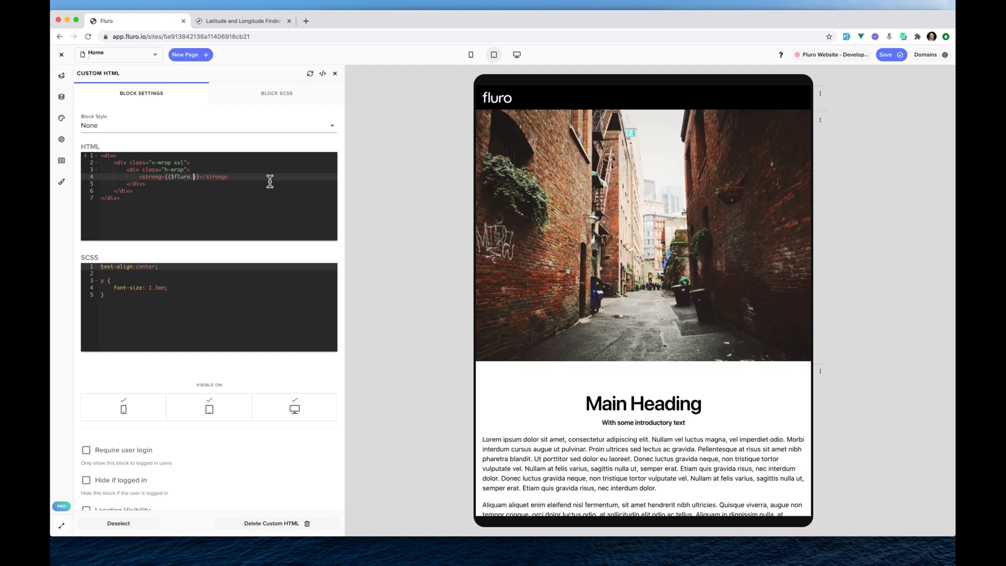
pyautogui.write('ate')
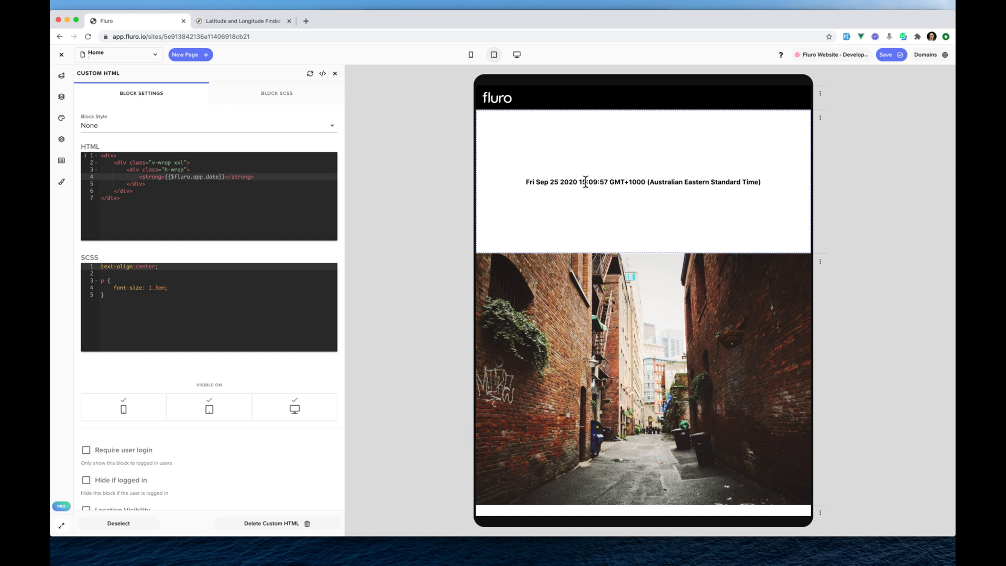
# Add a second Custom HTML block below the date block, containing only the heading "Hello!" without the paragraph.
pyautogui.click(61, 75)
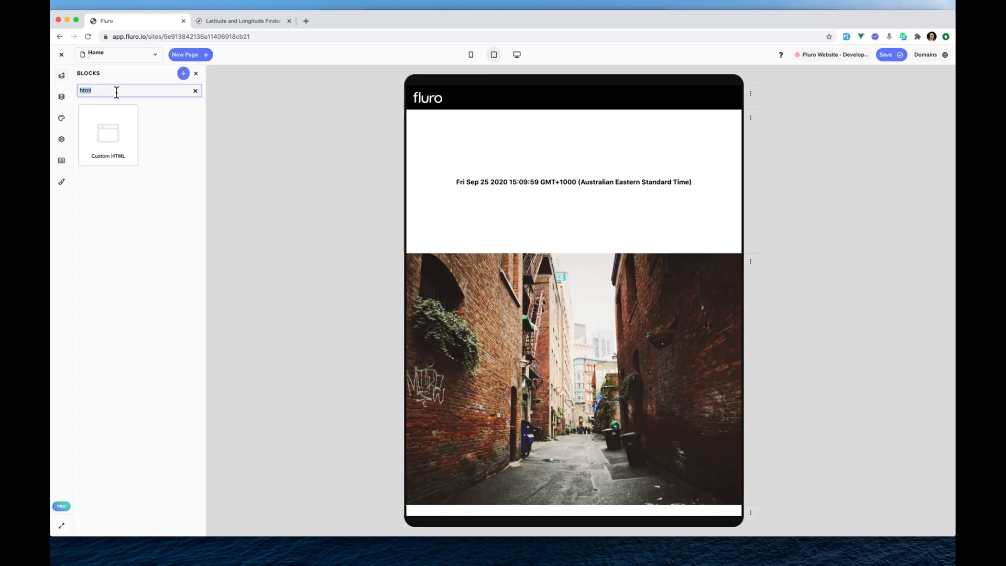
pyautogui.moveTo(119, 142); pyautogui.dragTo(590, 265)
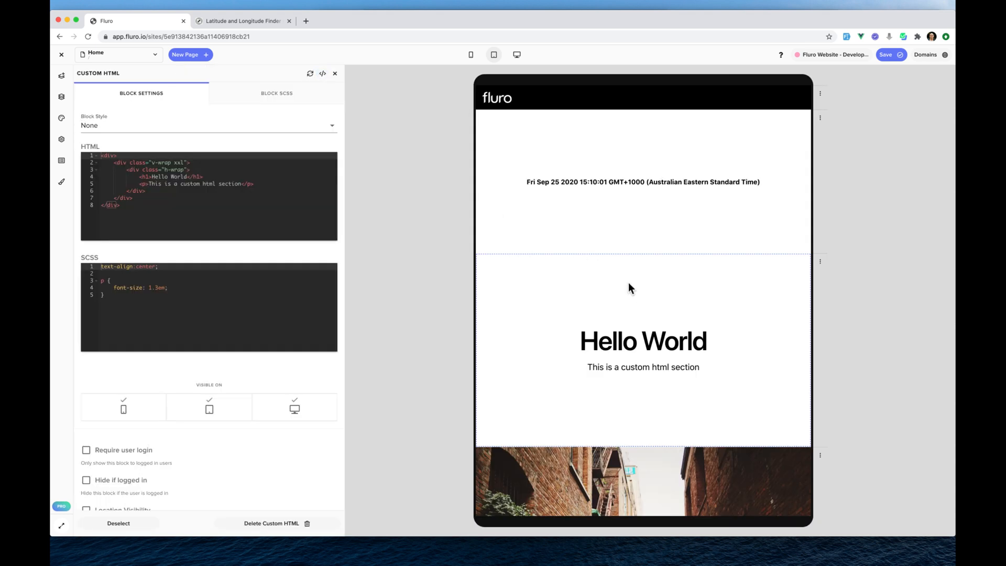
pyautogui.doubleClick(181, 177)
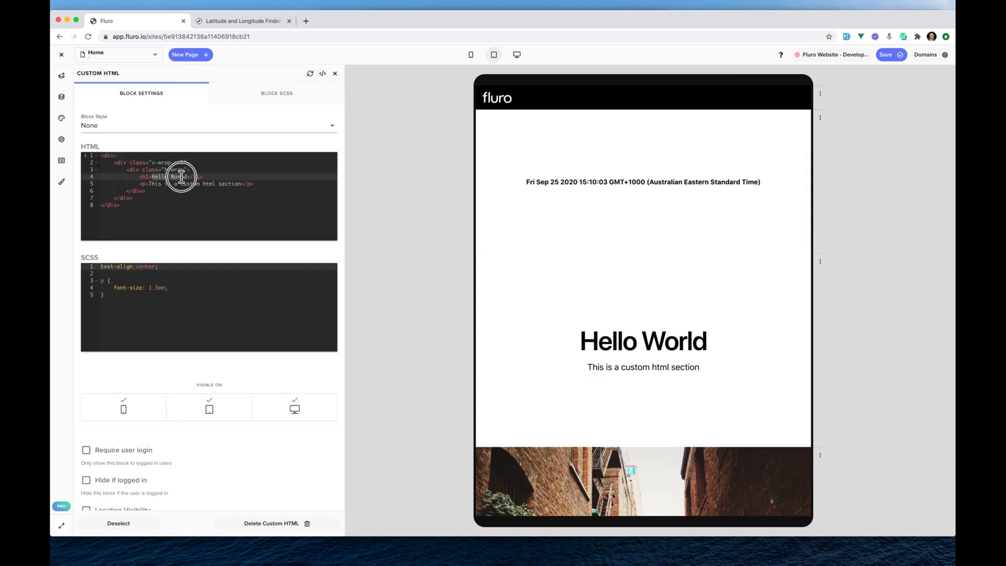
pyautogui.press('BackSpace')
pyautogui.press('BackSpace')
pyautogui.press('BackSpace')
pyautogui.write('o!')
pyautogui.moveTo(144, 183); pyautogui.dragTo(263, 184)
pyautogui.press('BackSpace')
# Style the Hello! block in its SCSS with background:red and color: #fff below the text alignment rule.
pyautogui.click(183, 268)
pyautogui.press('Return')
pyautogui.write('backgro')
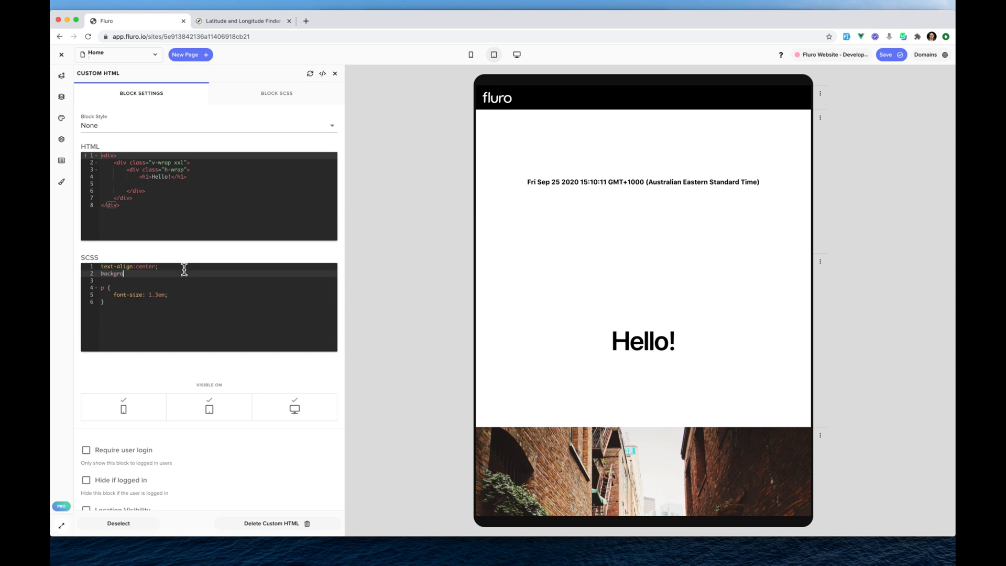
pyautogui.write('und:red;')
pyautogui.press('Return')
pyautogui.write('co')
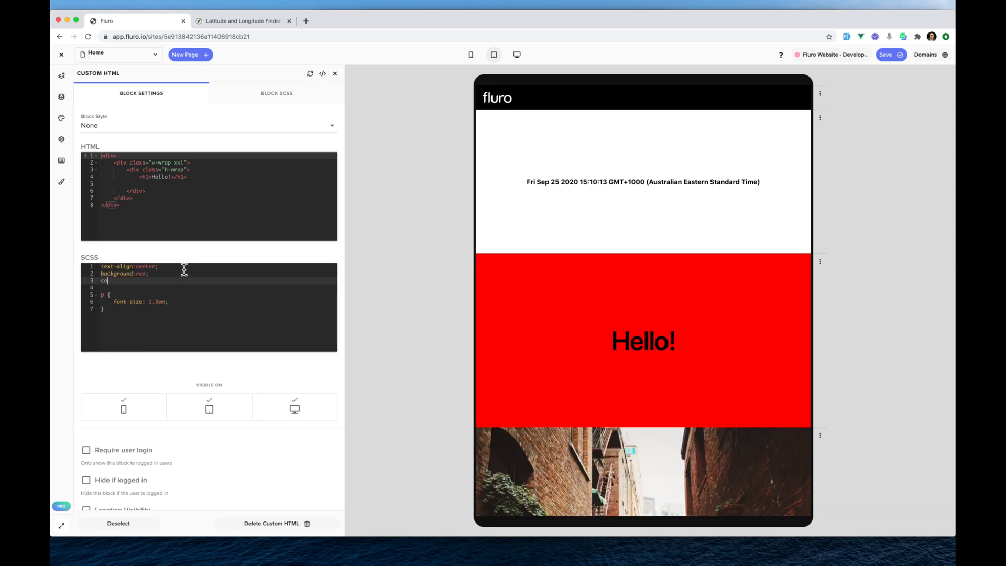
pyautogui.write('lor: #fff;')
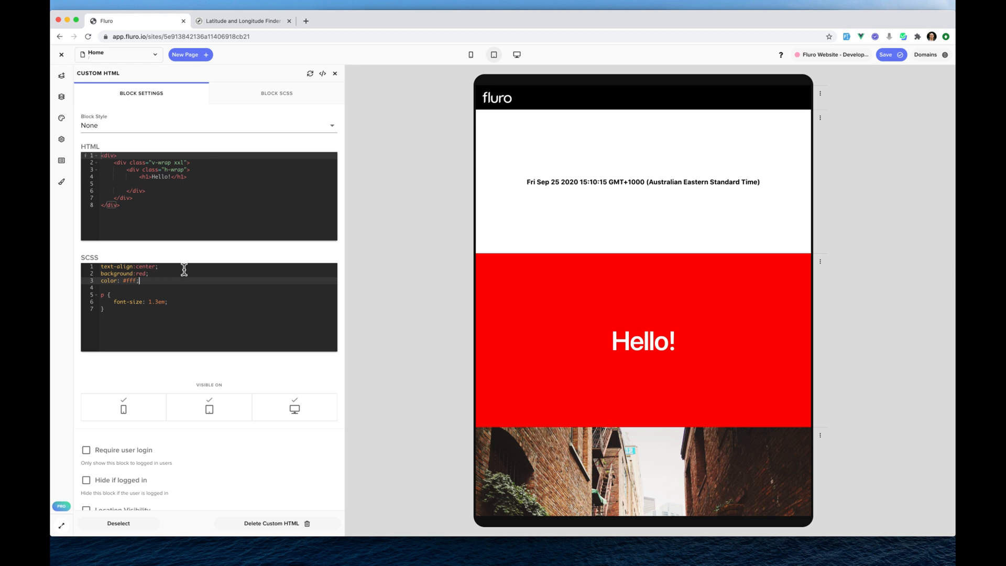
pyautogui.scroll(-1, 184, 270)
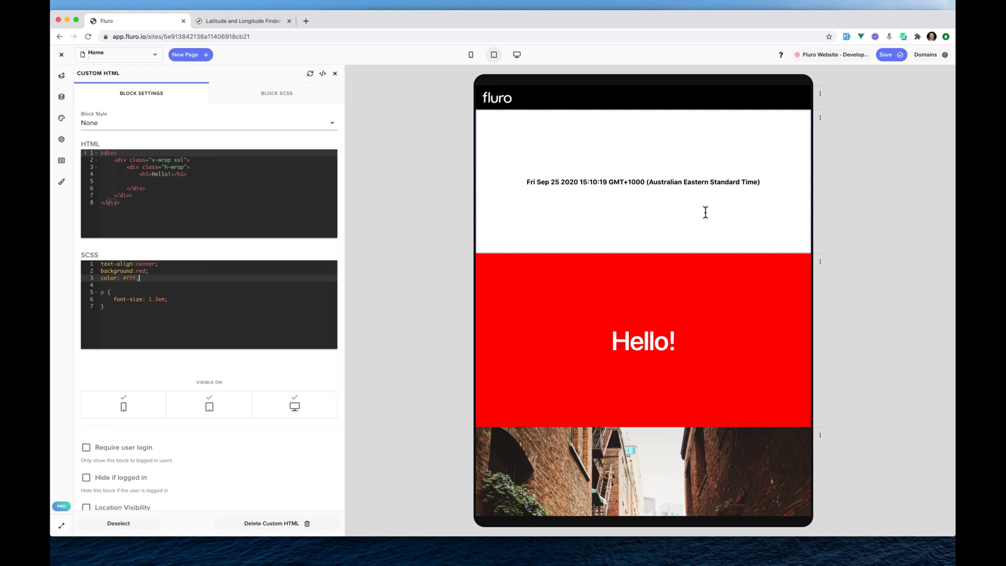
pyautogui.click(701, 287)
pyautogui.click(160, 174)
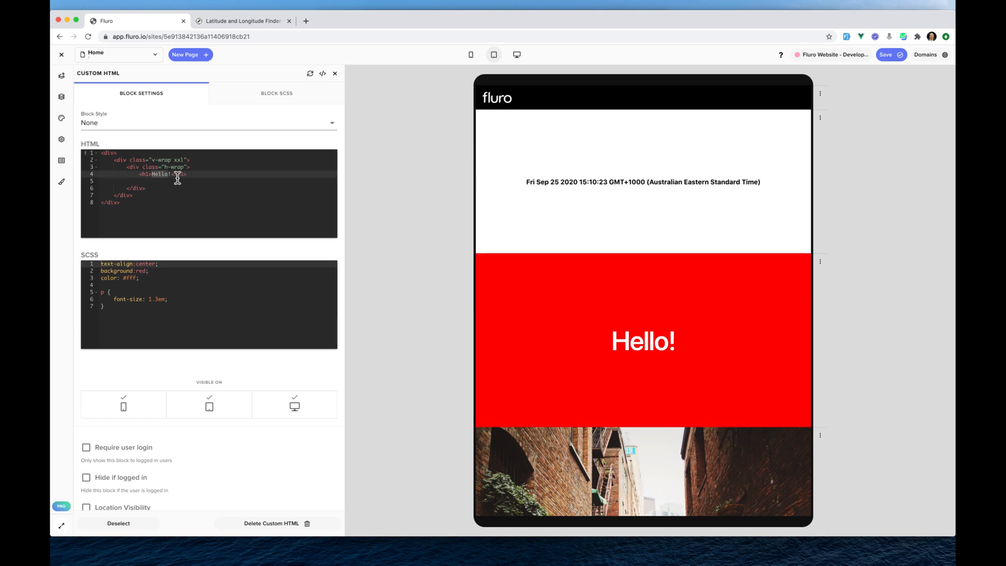
pyautogui.click(259, 167)
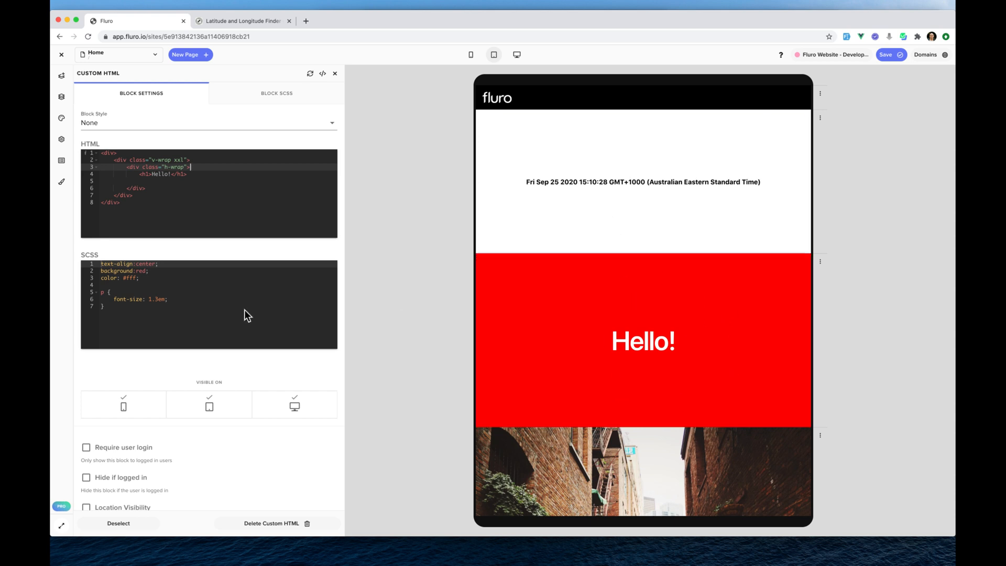
# Compare the Hello! block's settings in basic and pro mode, finishing in pro mode.
pyautogui.click(62, 507)
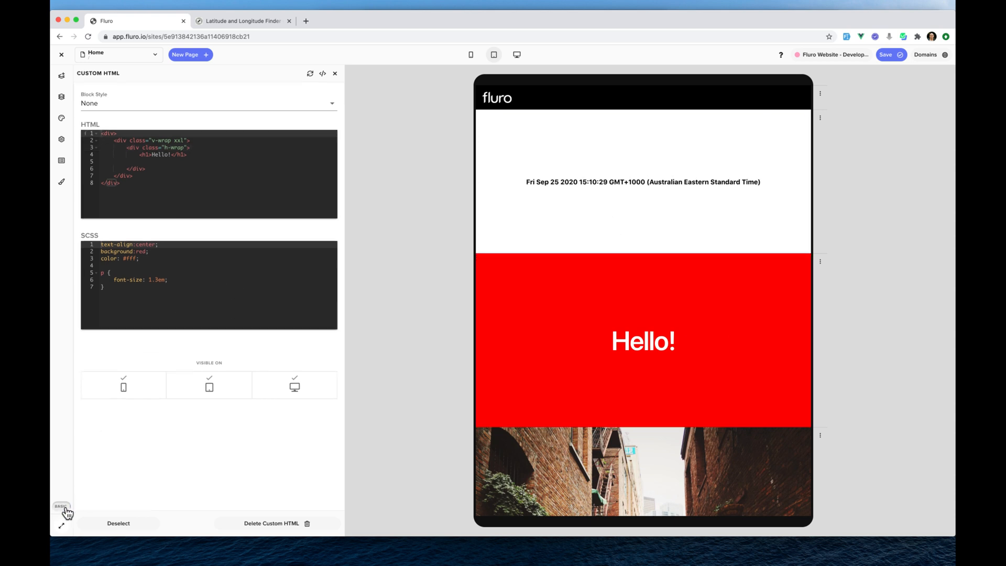
pyautogui.click(62, 507)
pyautogui.click(63, 506)
pyautogui.click(62, 507)
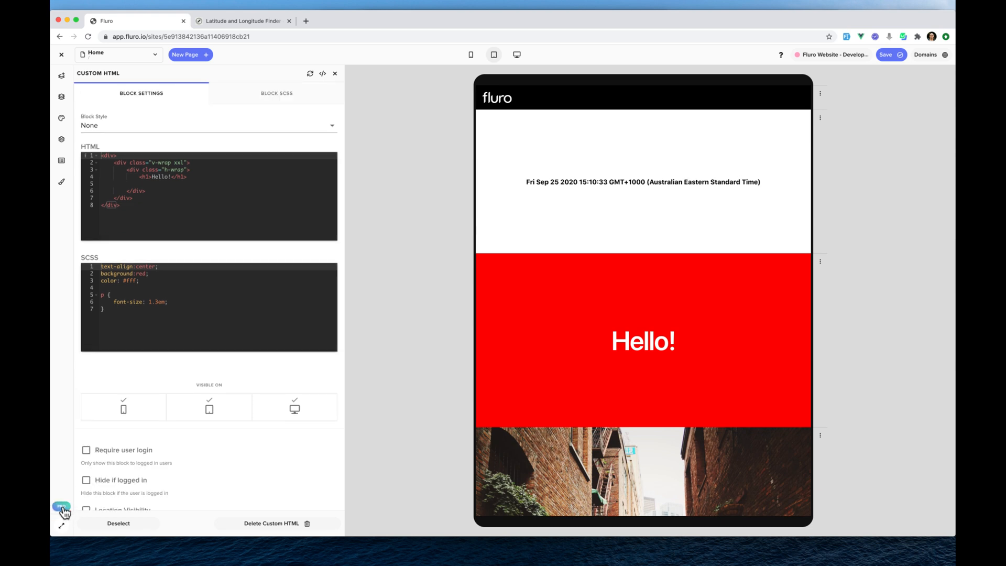
# Enable Visible Between Times for the Hello! block and limit Time 1 to Friday.
pyautogui.scroll(-3, 213, 244)
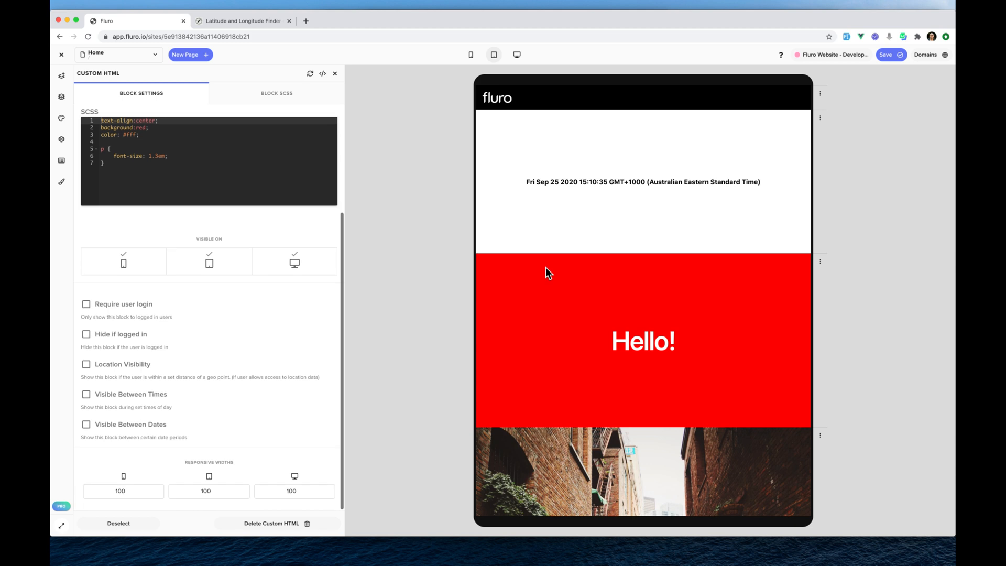
pyautogui.click(86, 395)
pyautogui.scroll(-3, 250, 357)
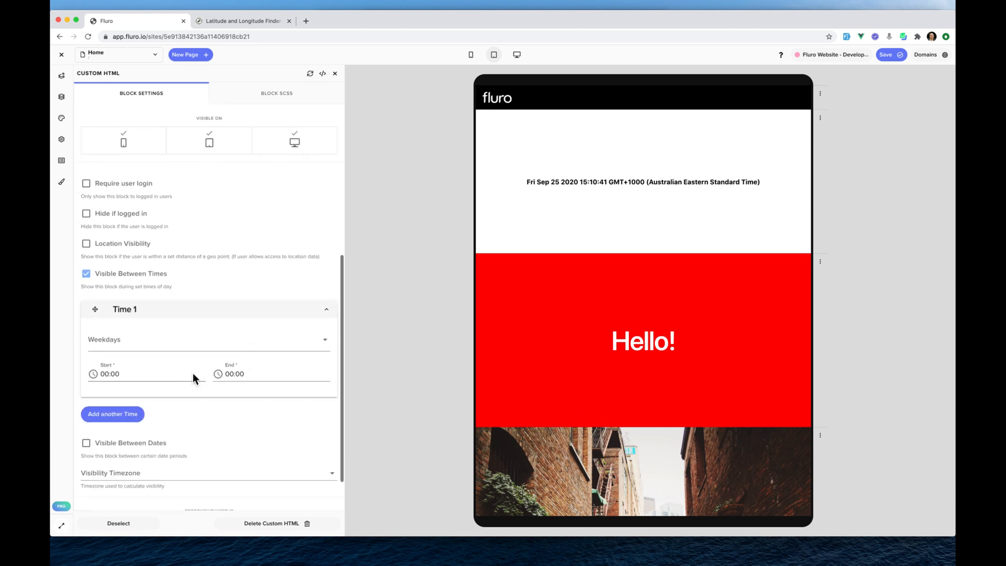
pyautogui.click(170, 347)
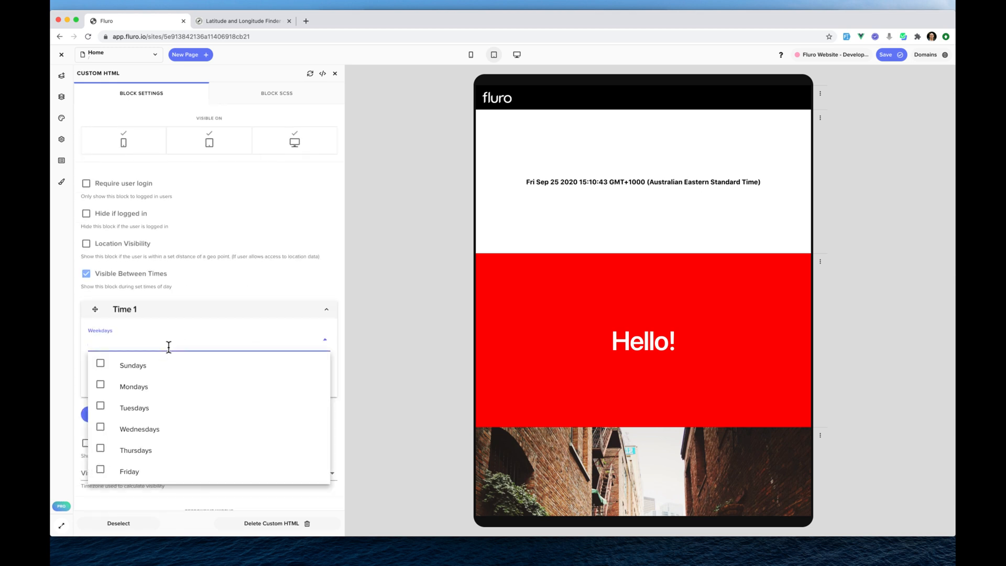
pyautogui.click(152, 475)
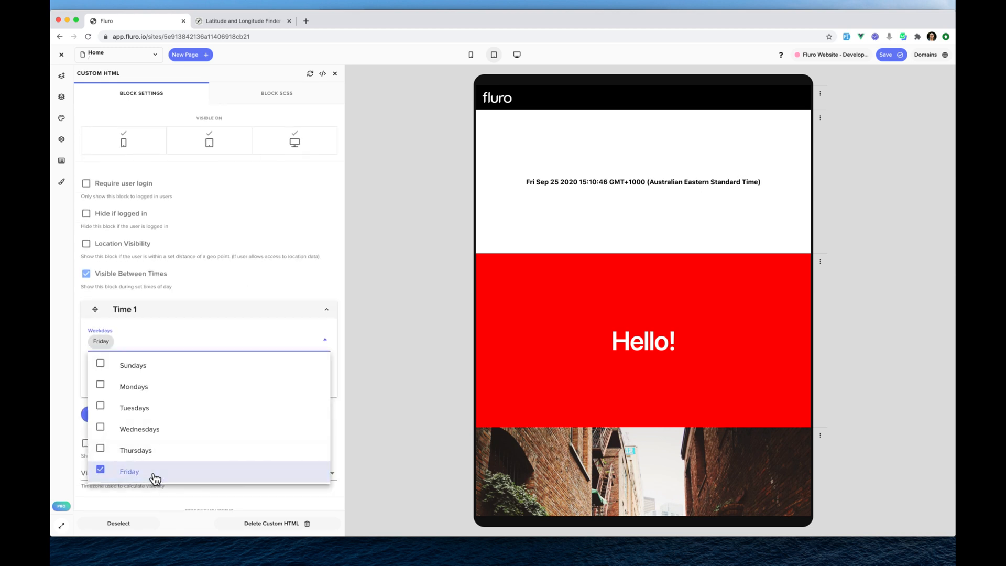
pyautogui.click(231, 328)
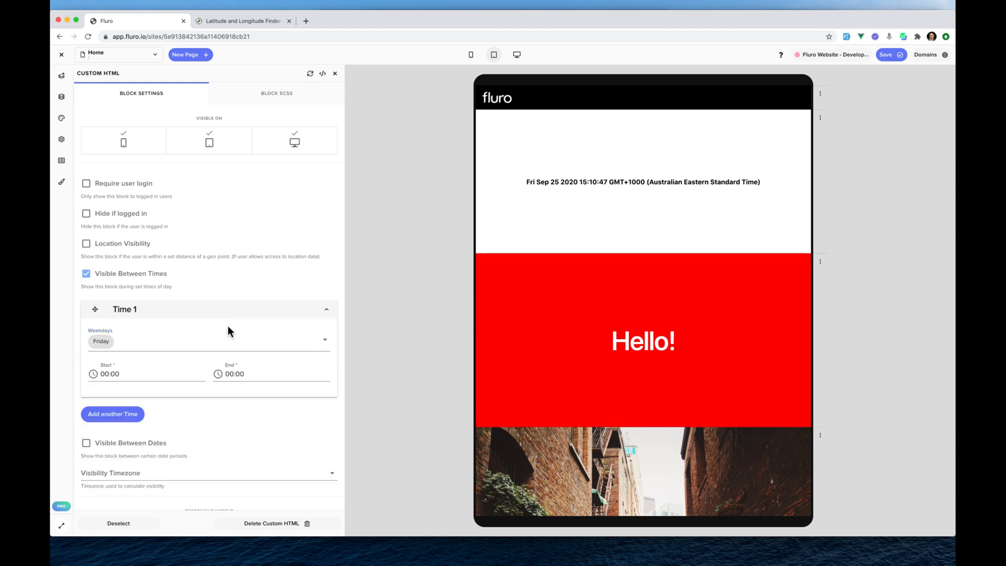
# Set the start of Time 1 to 3:12 PM (15:12).
pyautogui.click(144, 373)
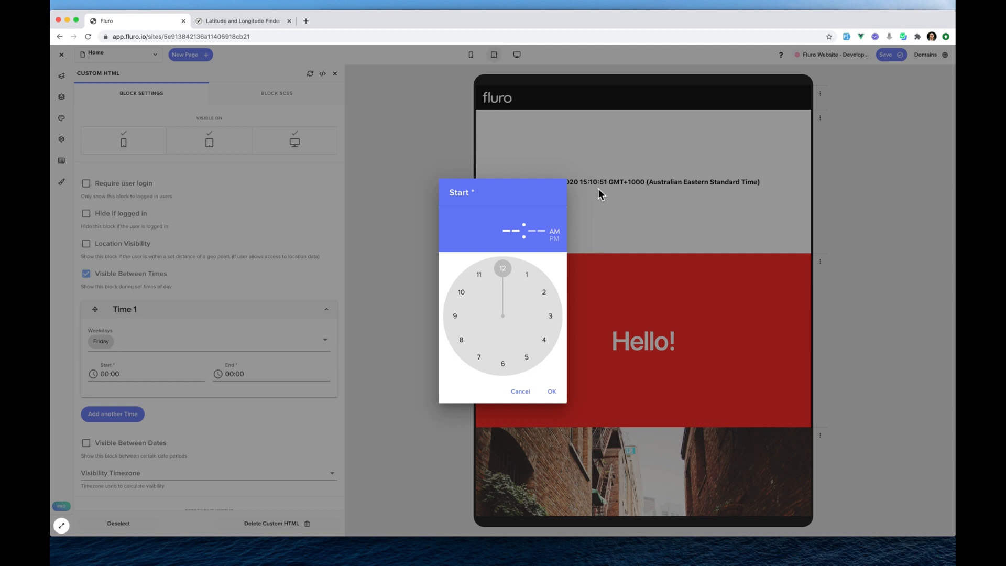
pyautogui.click(550, 316)
pyautogui.moveTo(540, 298); pyautogui.dragTo(548, 301)
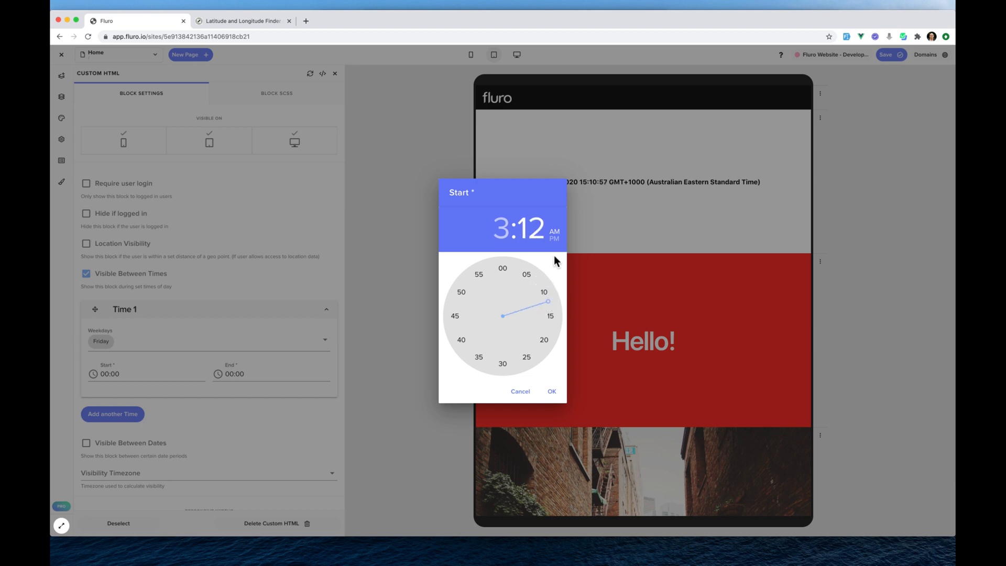
pyautogui.click(552, 392)
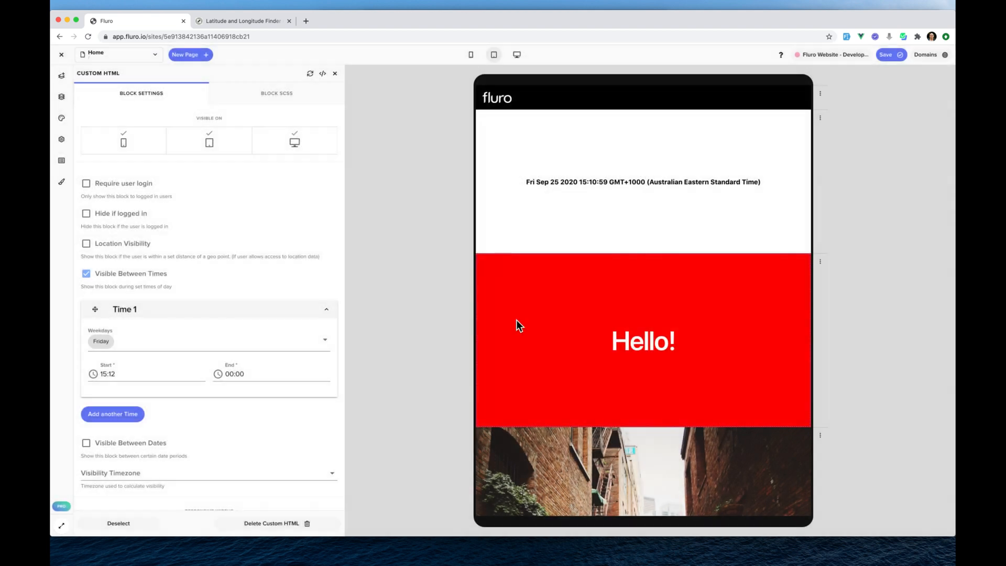
# Set the end of Time 1 to 3:13 PM (15:13).
pyautogui.click(279, 375)
pyautogui.moveTo(517, 272); pyautogui.dragTo(551, 319)
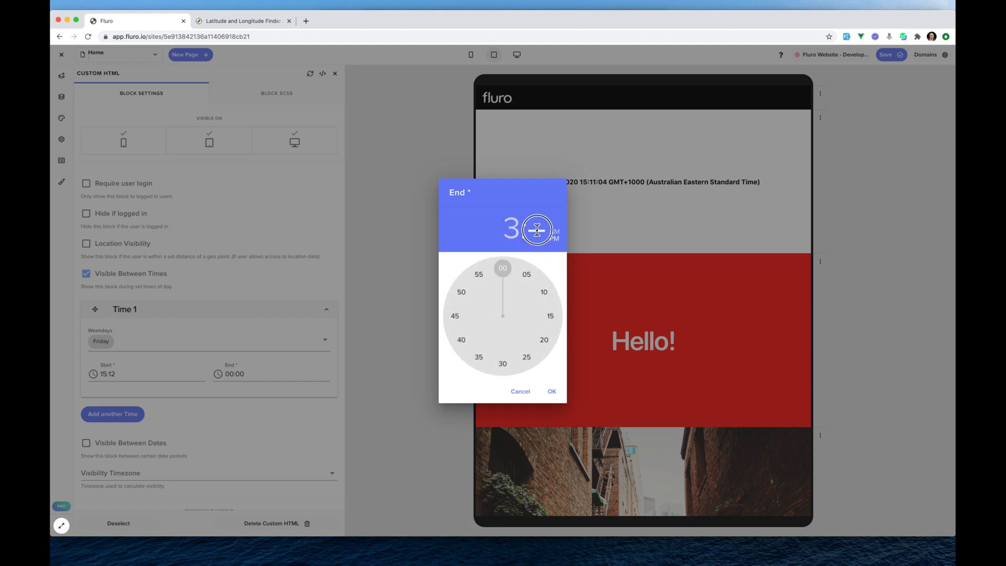
pyautogui.click(545, 295)
pyautogui.moveTo(545, 295); pyautogui.dragTo(550, 305)
pyautogui.click(555, 392)
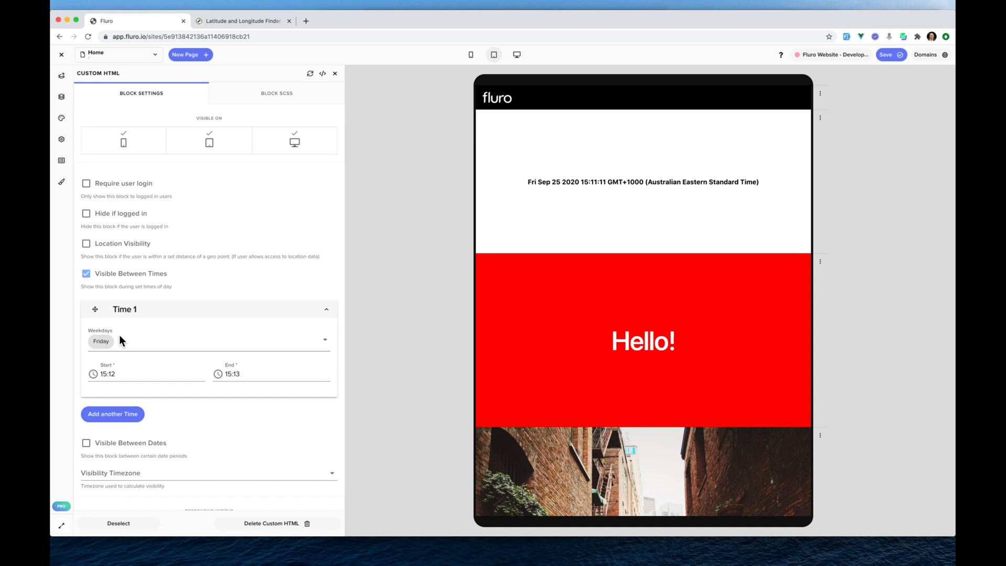
# Save the site and open its live version at example.fluro.site from the Debugging application.
pyautogui.click(892, 57)
pyautogui.click(882, 92)
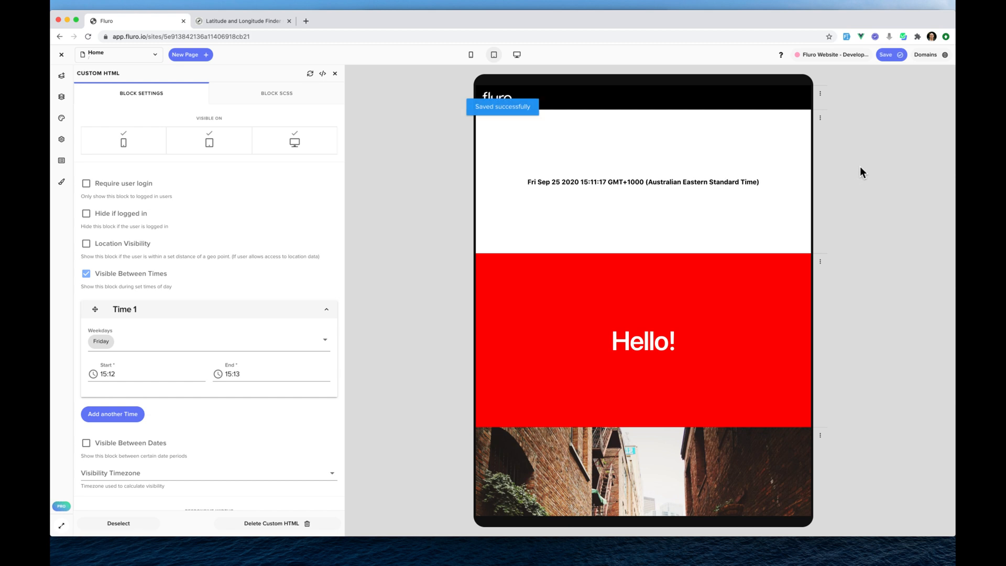
pyautogui.click(926, 55)
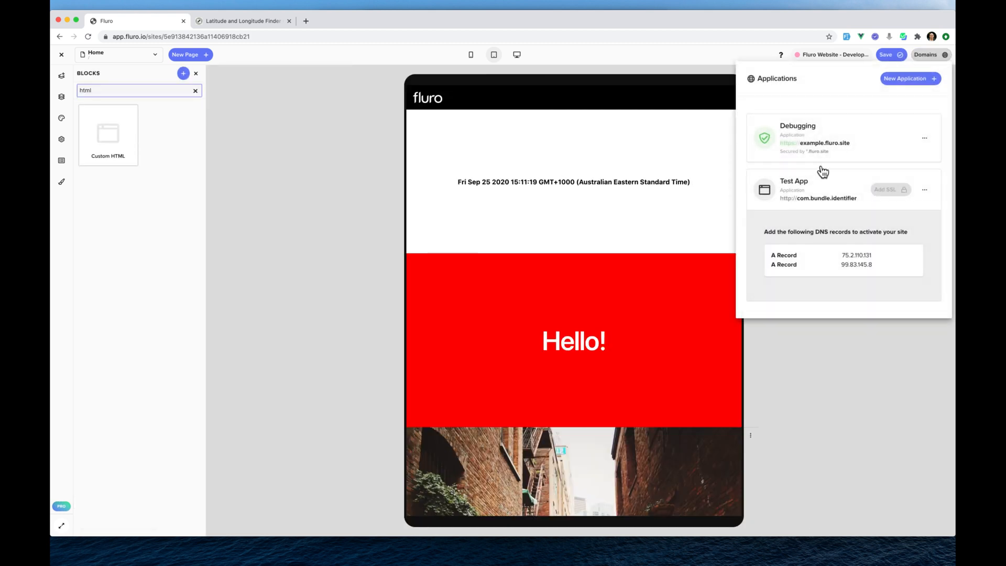
pyautogui.click(828, 145)
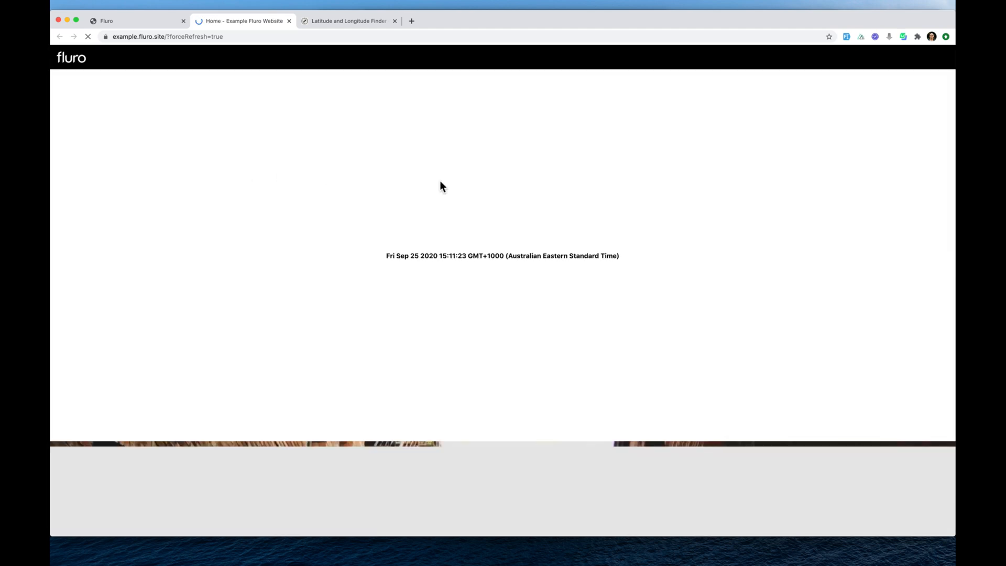
# Check on the live page whether the Hello! block is shown below the date before and after 15:12.
pyautogui.scroll(-3, 526, 178)
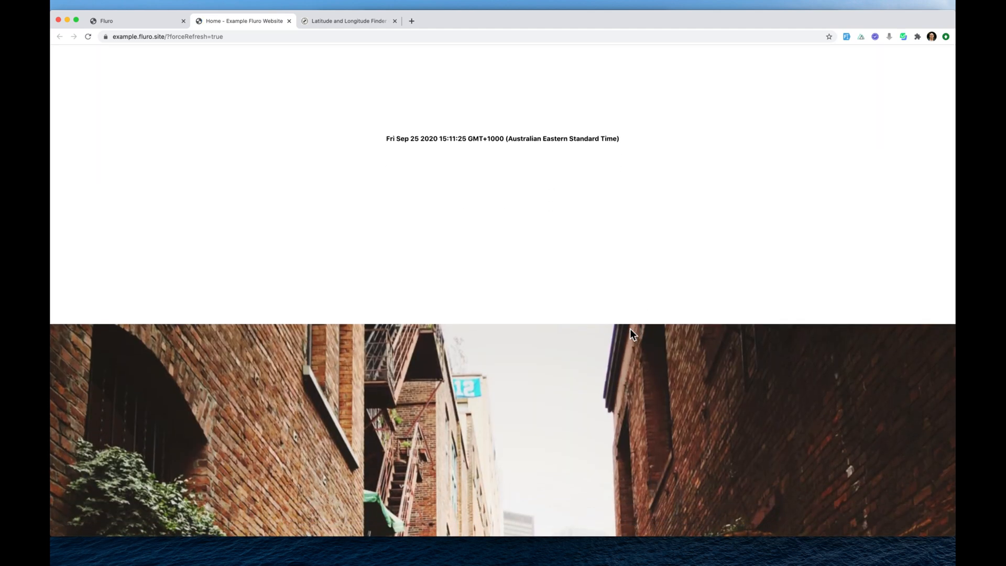
pyautogui.scroll(3, 630, 329)
pyautogui.scroll(-1, 572, 257)
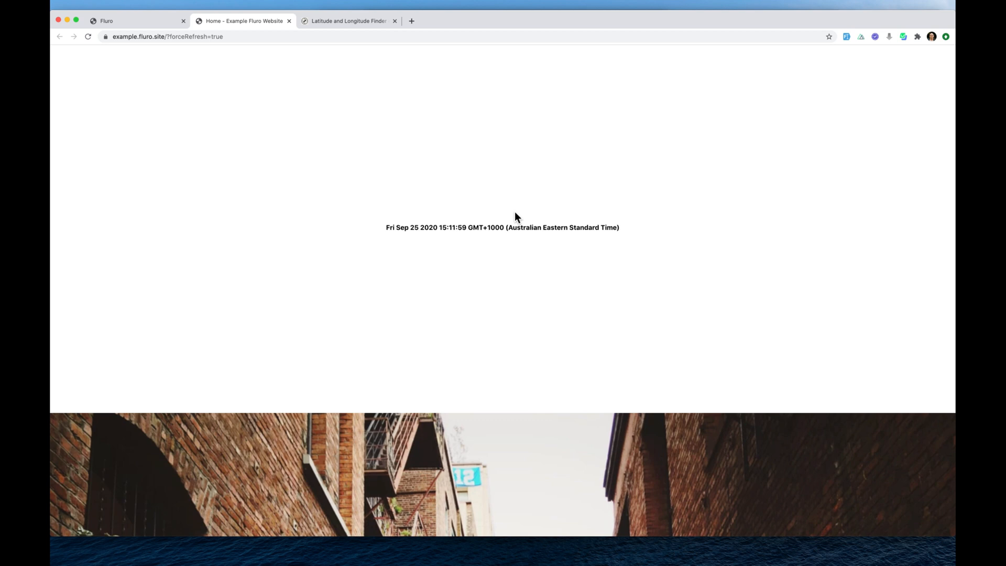
pyautogui.scroll(-5, 554, 303)
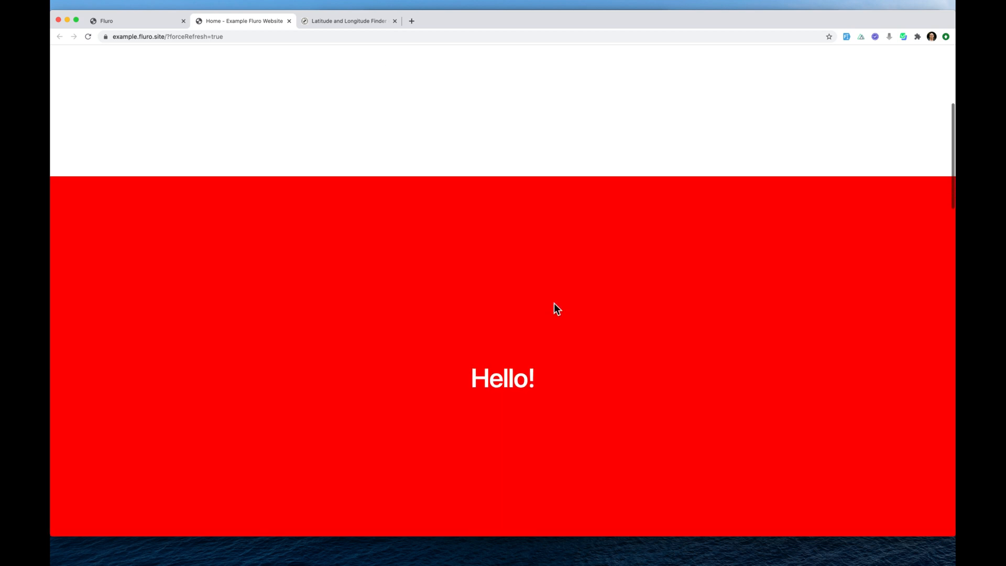
pyautogui.scroll(-3, 555, 303)
pyautogui.scroll(2, 554, 304)
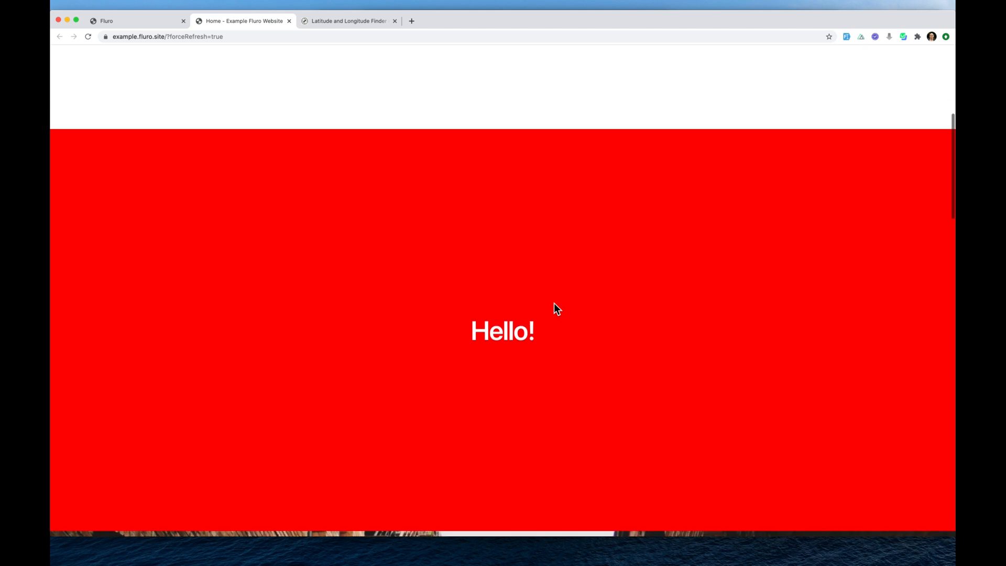
pyautogui.scroll(5, 554, 303)
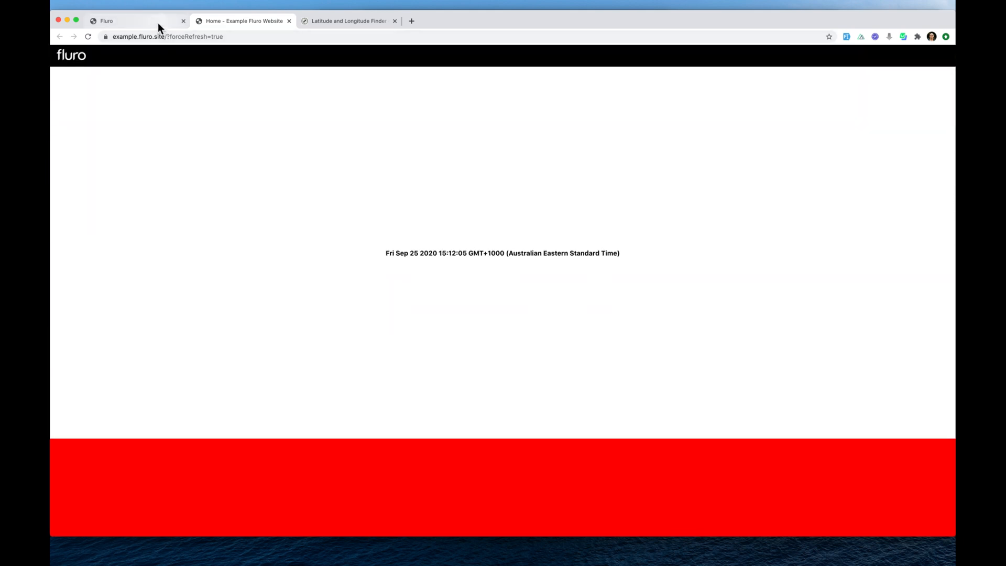
# Switch back to the Fluro site builder and close the Applications list.
pyautogui.click(158, 23)
pyautogui.click(503, 296)
pyautogui.click(494, 167)
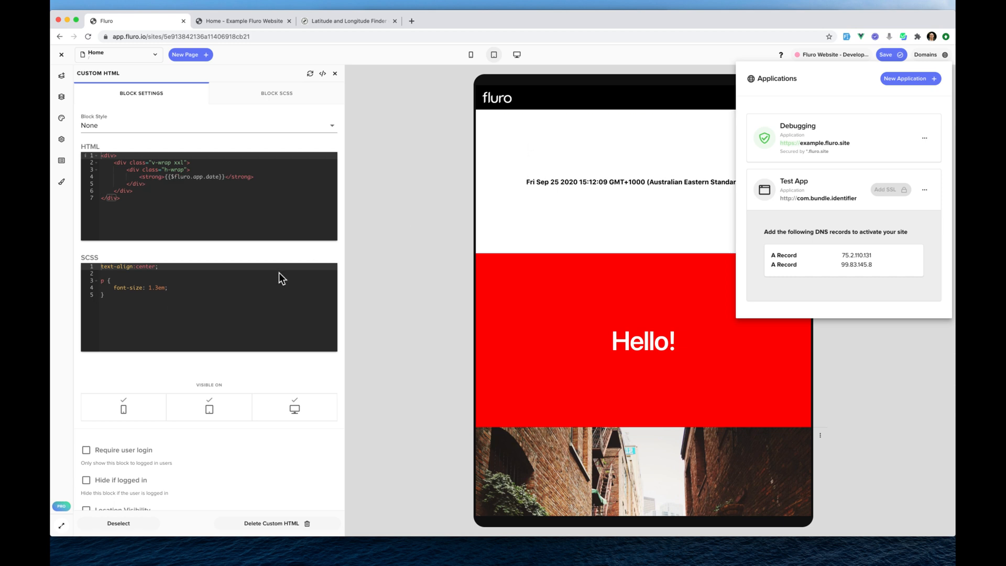
pyautogui.scroll(-4, 218, 297)
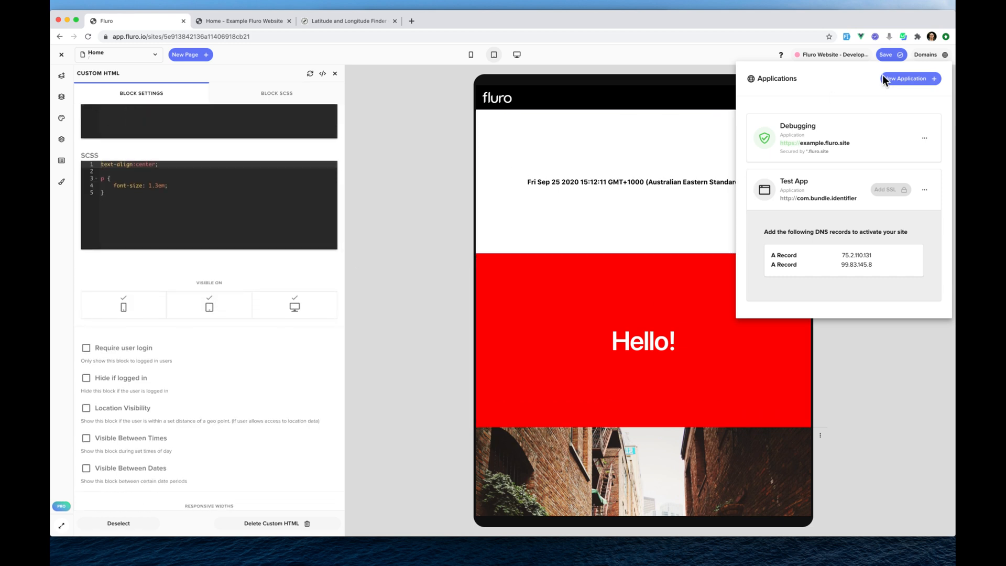
pyautogui.click(928, 55)
pyautogui.click(397, 234)
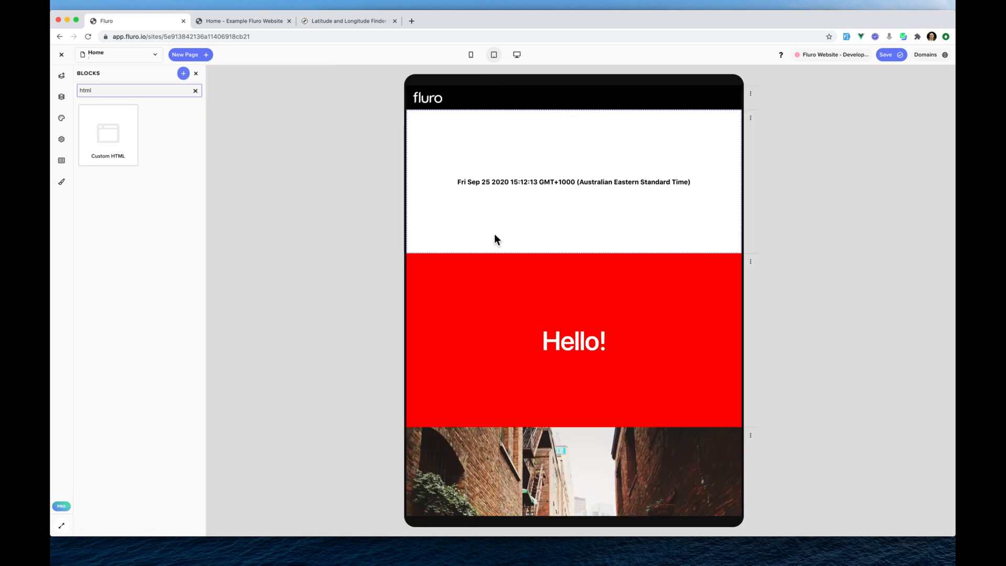
# Enable Visible Between Dates for the red Hello! block.
pyautogui.click(580, 200)
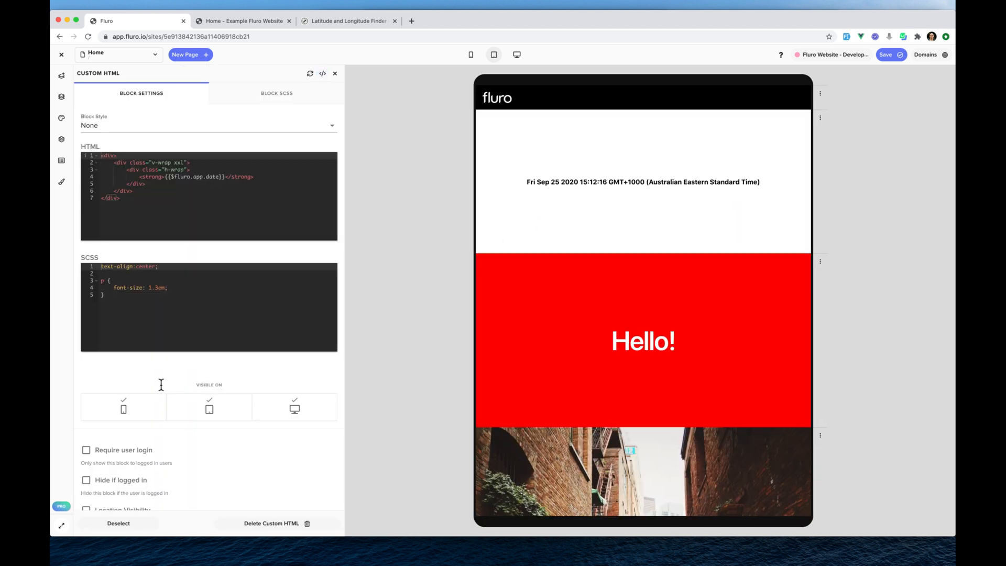
pyautogui.scroll(-3, 161, 388)
pyautogui.click(588, 298)
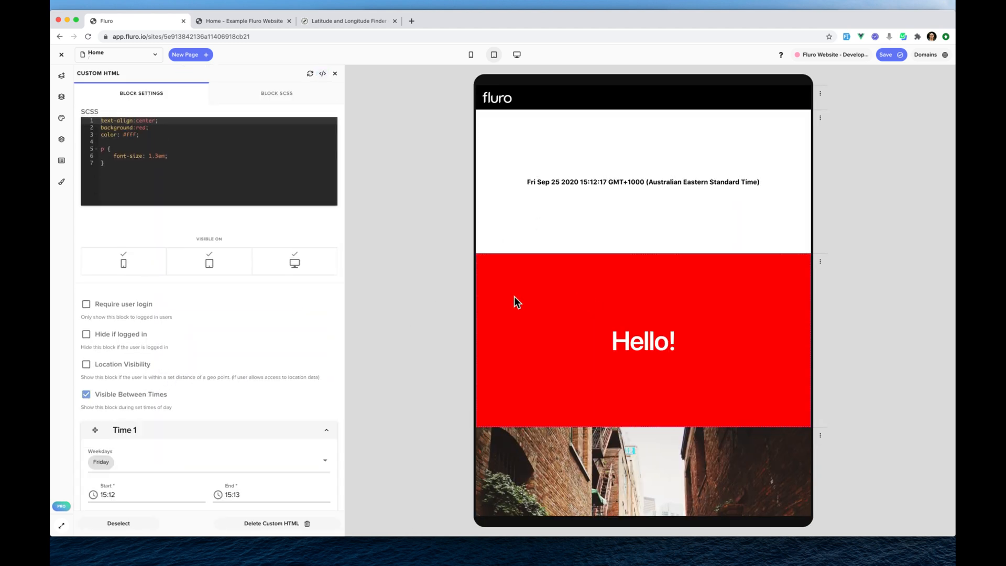
pyautogui.scroll(-3, 191, 352)
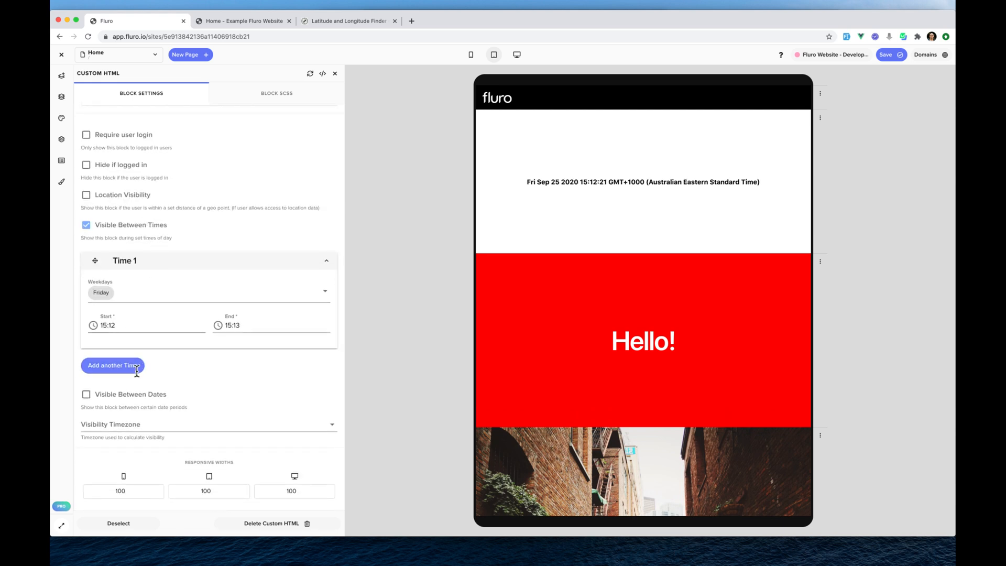
pyautogui.click(140, 402)
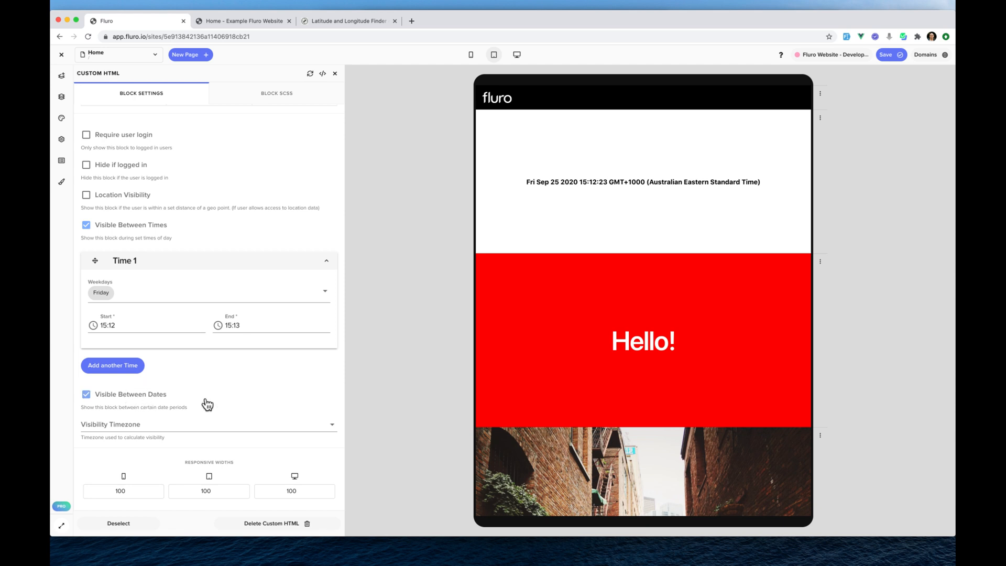
pyautogui.click(147, 400)
pyautogui.click(668, 207)
pyautogui.click(636, 289)
pyautogui.scroll(-2, 92, 403)
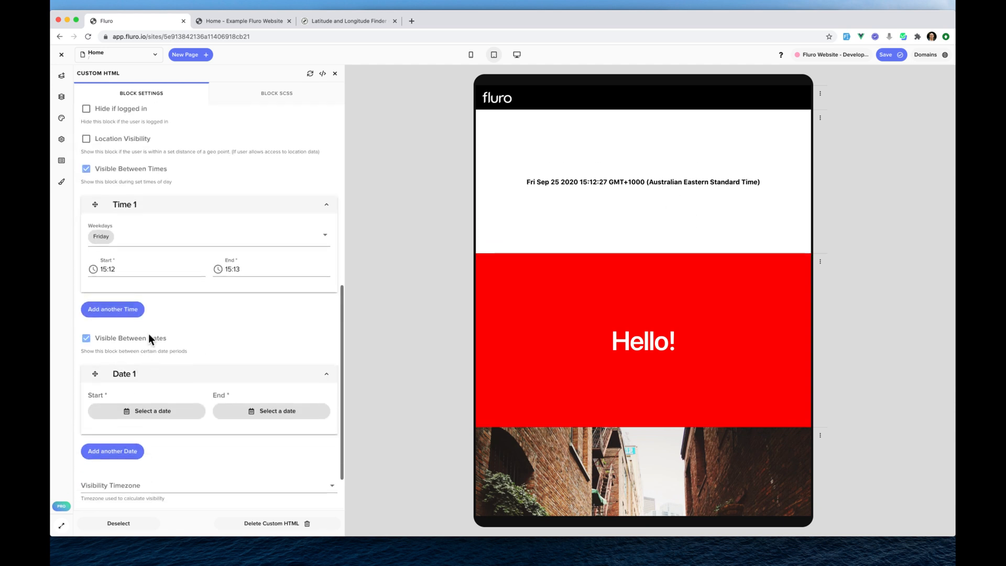
pyautogui.scroll(-1, 157, 341)
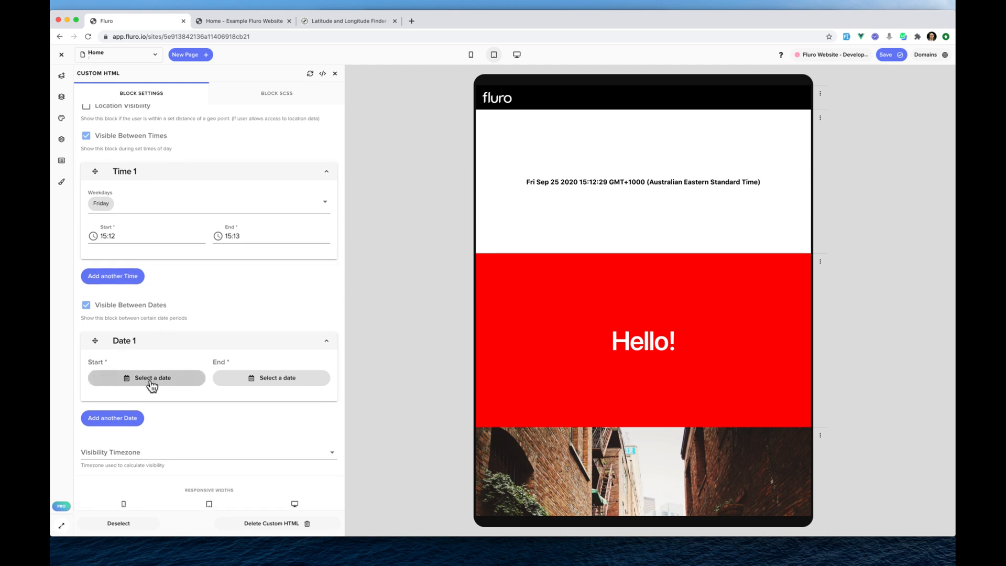
# Set Date 1 to run from Tue 1 Sep at 12:00am to Wed 30 Sep at 6:00am.
pyautogui.click(151, 380)
pyautogui.click(485, 290)
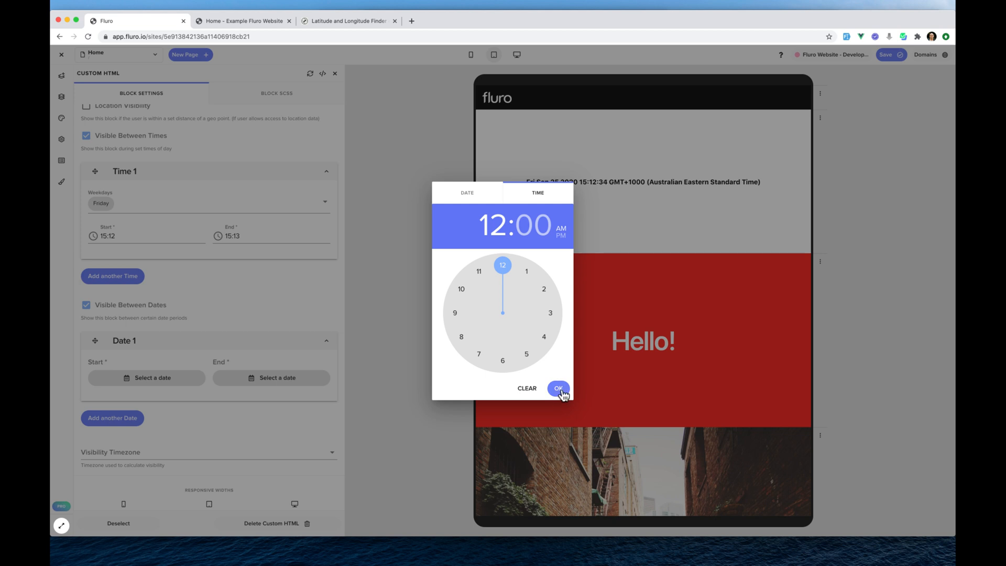
pyautogui.click(558, 388)
pyautogui.click(278, 383)
pyautogui.click(501, 350)
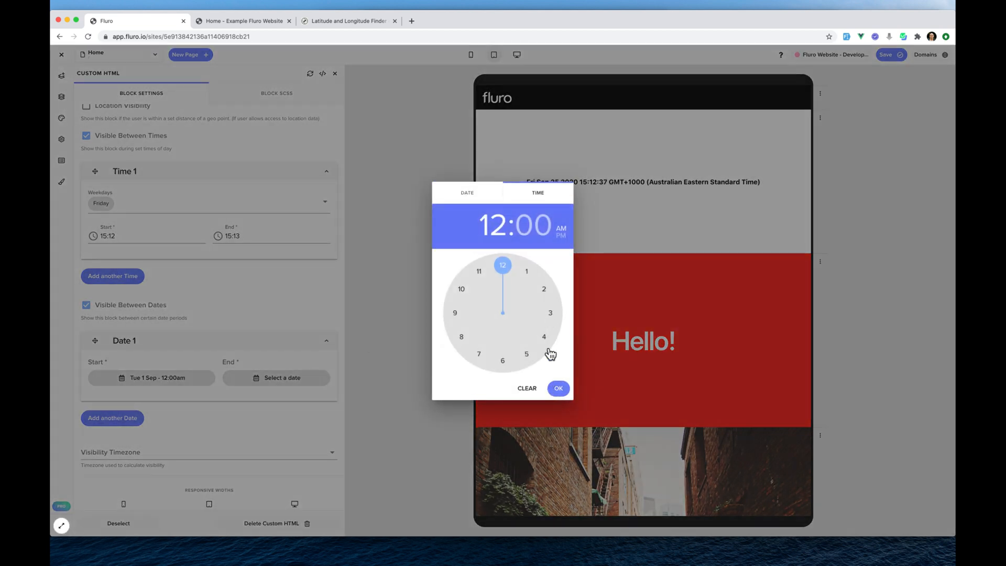
pyautogui.click(503, 362)
pyautogui.click(557, 388)
# Add a second date period to the Hello! block, starting Fri 16 Oct at 12:00am.
pyautogui.click(132, 418)
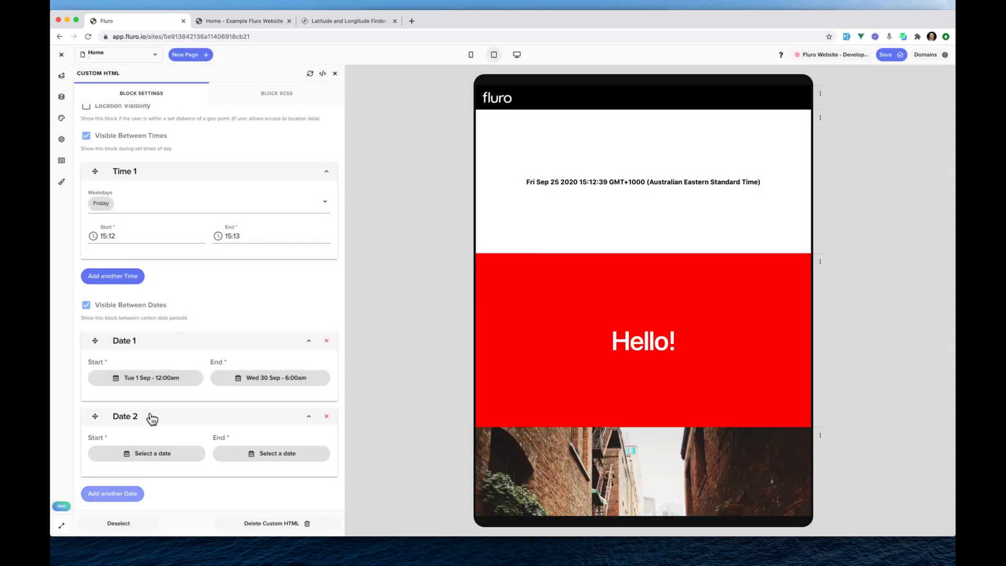
pyautogui.scroll(-1, 152, 418)
pyautogui.click(140, 424)
pyautogui.click(558, 257)
pyautogui.click(540, 335)
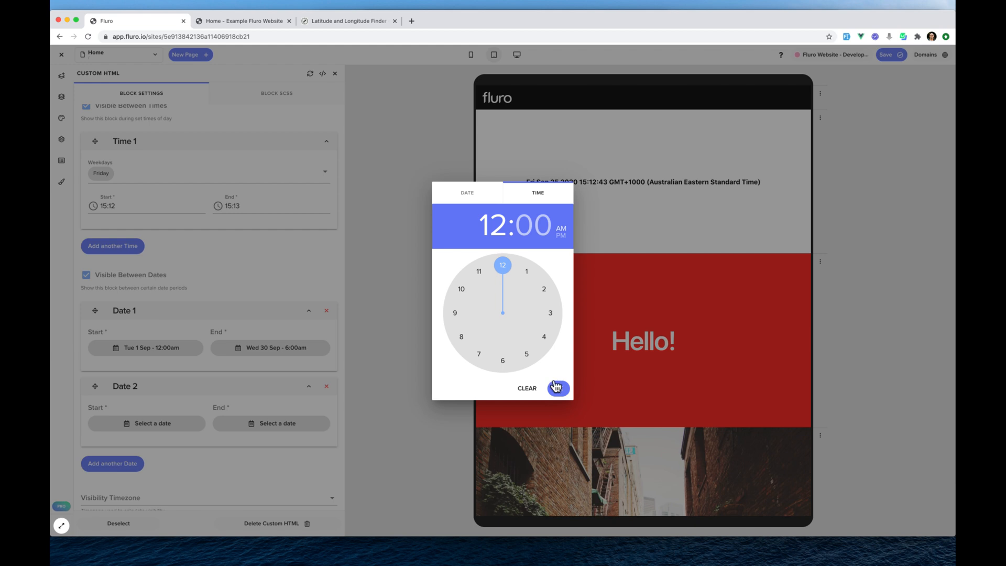
pyautogui.click(555, 386)
# Set the end of Date 2 to Mon 19 Oct at 12:00am.
pyautogui.click(327, 423)
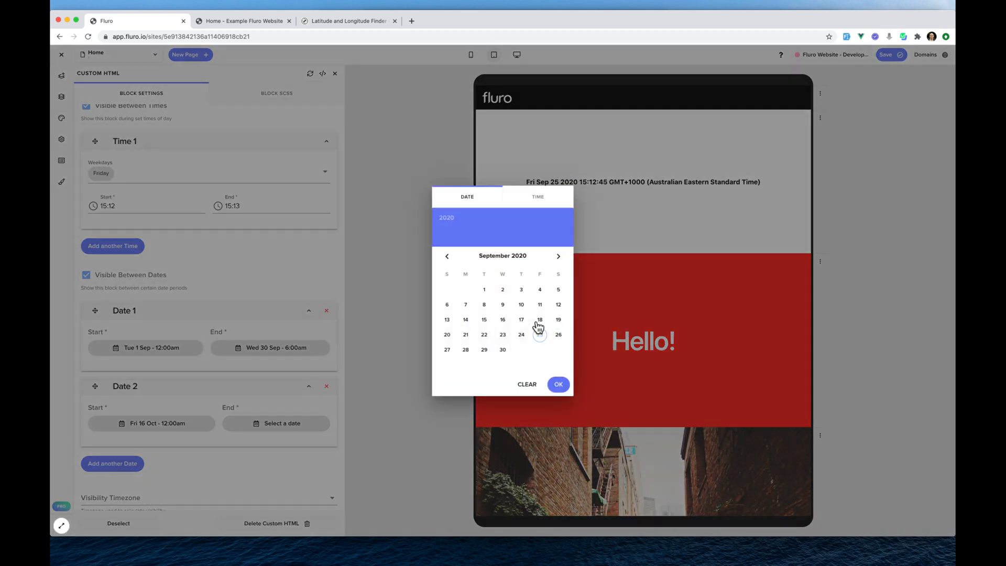
pyautogui.click(559, 257)
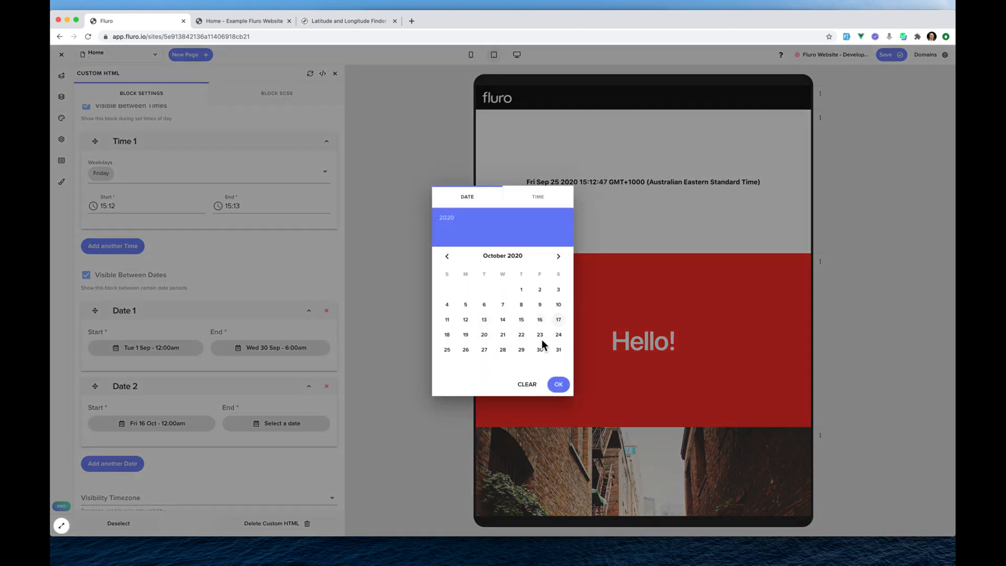
pyautogui.click(465, 334)
pyautogui.click(557, 385)
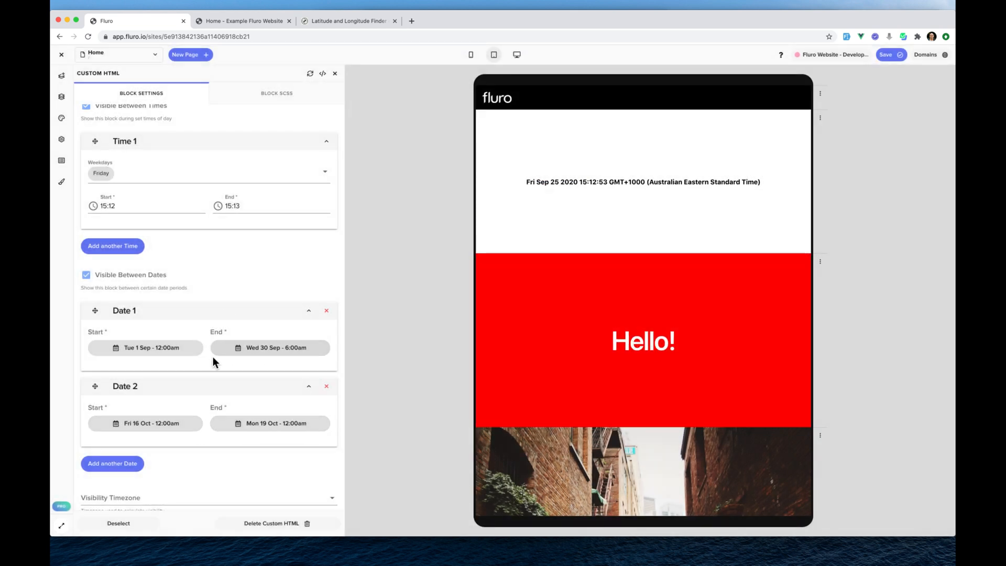
pyautogui.scroll(3, 252, 317)
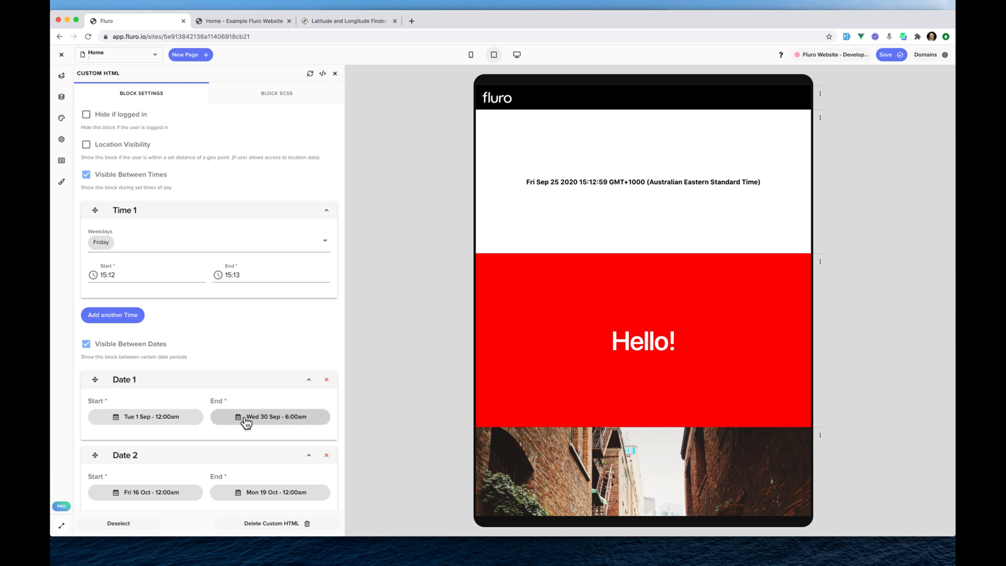
pyautogui.scroll(-3, 259, 338)
pyautogui.scroll(3, 255, 348)
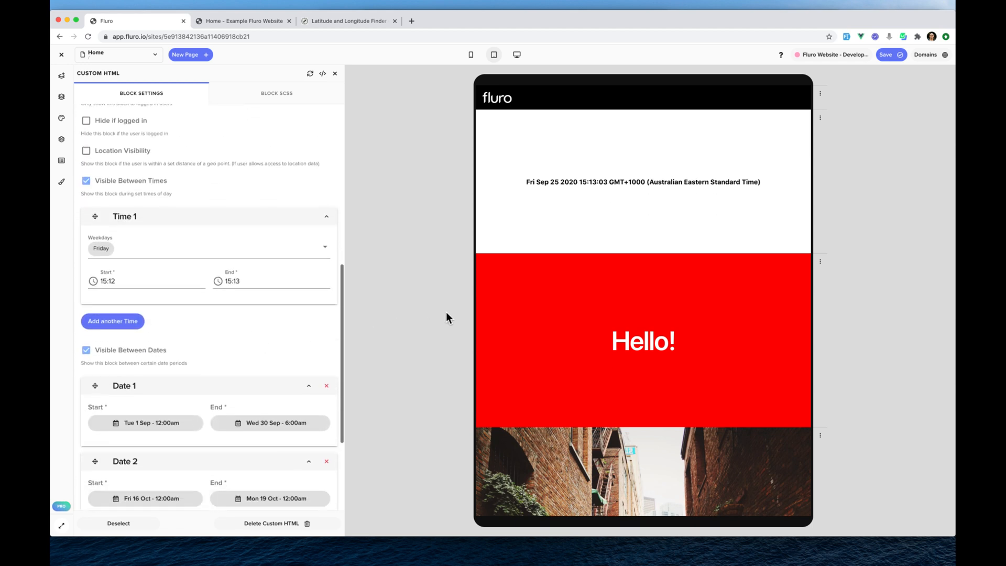
# Find the Public Checkin block by searching for "checkin" and insert it between the date block and the Hello! block.
pyautogui.click(62, 77)
pyautogui.write('checkin')
pyautogui.moveTo(108, 134); pyautogui.dragTo(580, 253)
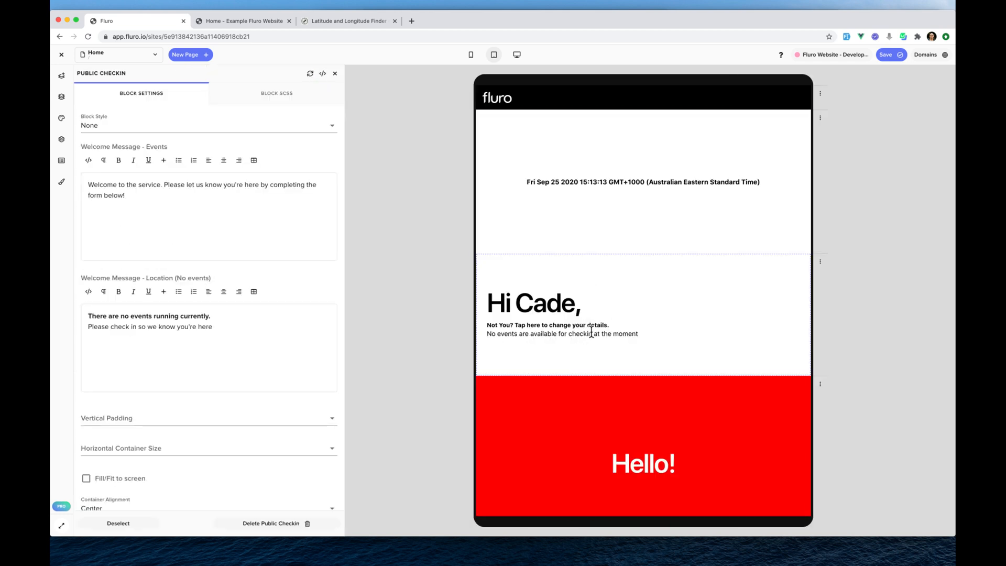
# Enable Location Visibility for the Public Checkin block and set its distance to 0.5 km.
pyautogui.scroll(-15, 182, 330)
pyautogui.scroll(3, 158, 288)
pyautogui.scroll(-8, 158, 290)
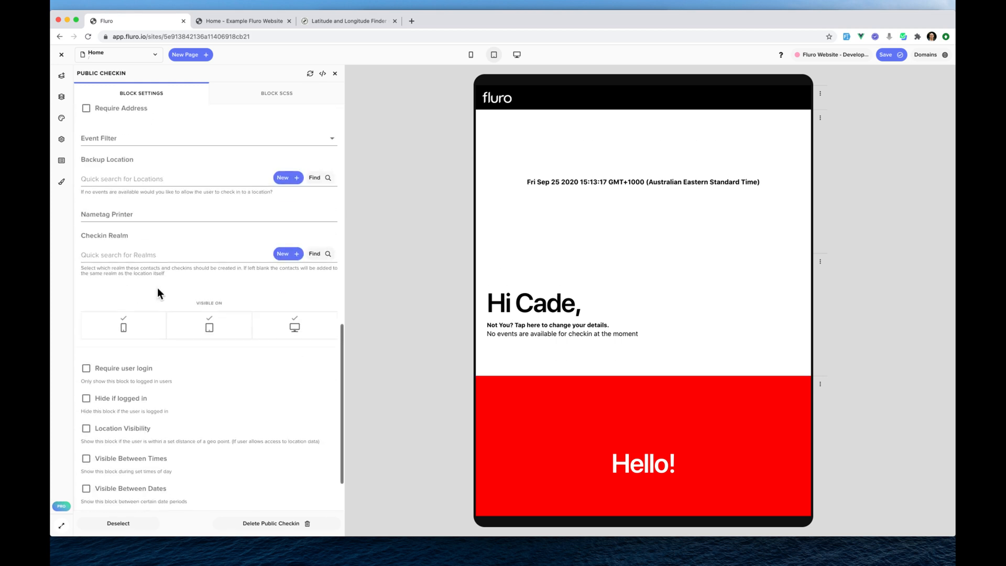
pyautogui.click(86, 363)
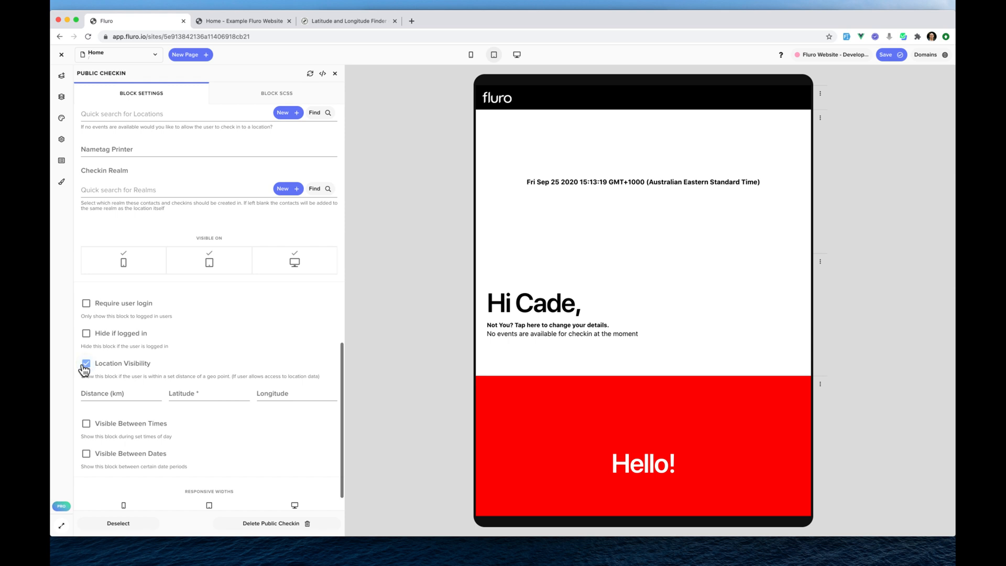
pyautogui.scroll(-2, 191, 355)
pyautogui.click(142, 366)
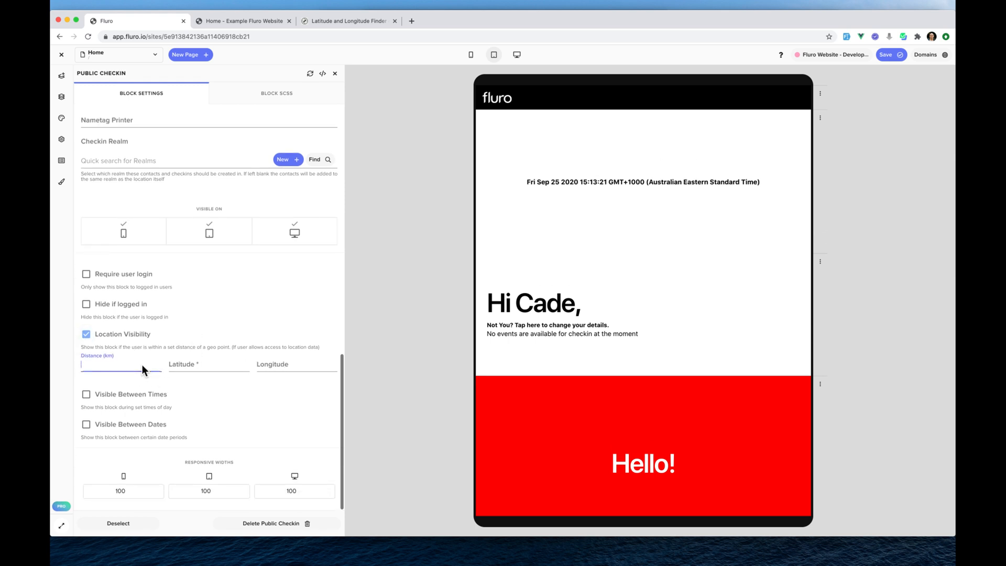
pyautogui.write('0.5')
# Try to look up the coordinates of New York on latlong.net.
pyautogui.click(191, 361)
pyautogui.click(335, 20)
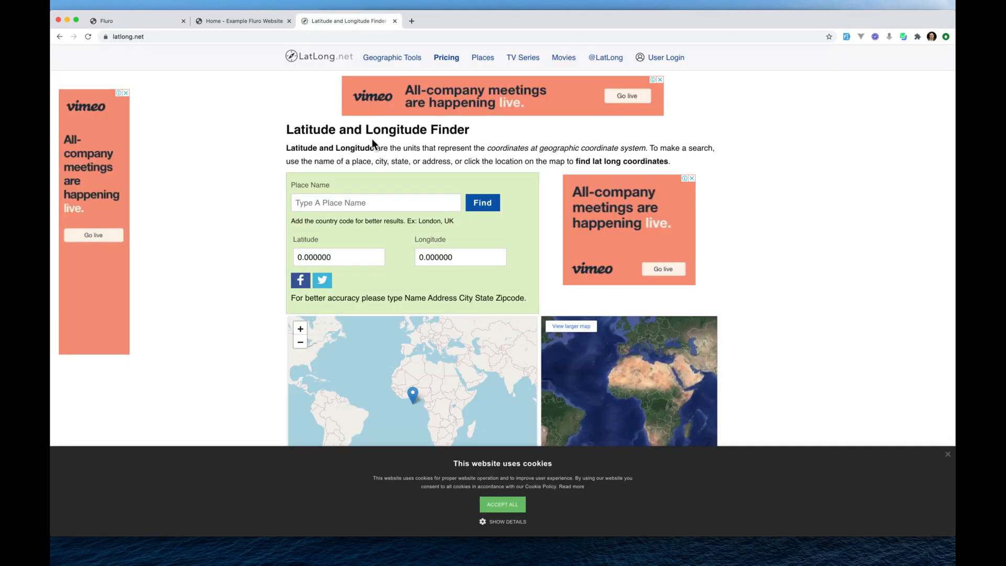
pyautogui.click(360, 207)
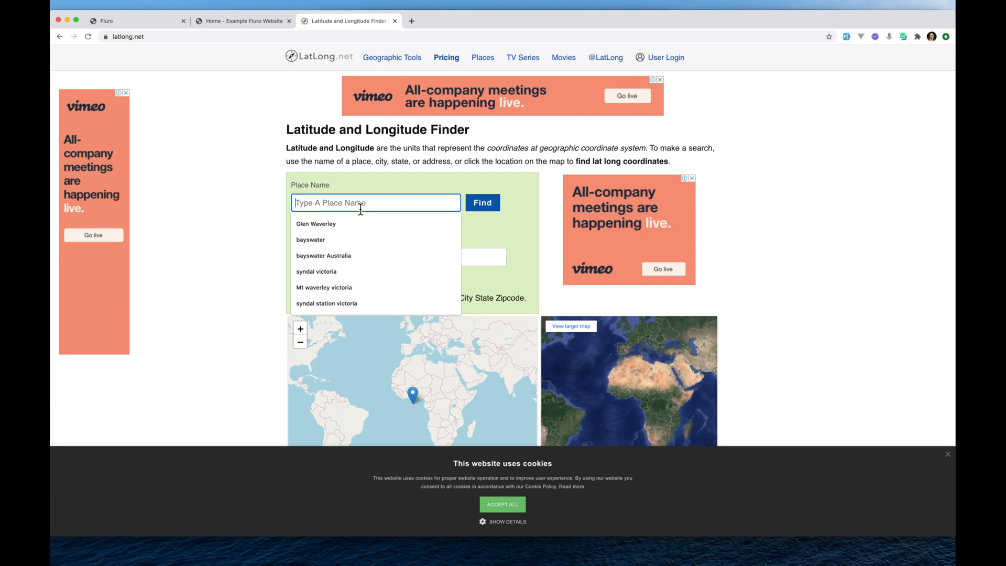
pyautogui.write('New York')
pyautogui.press('Return')
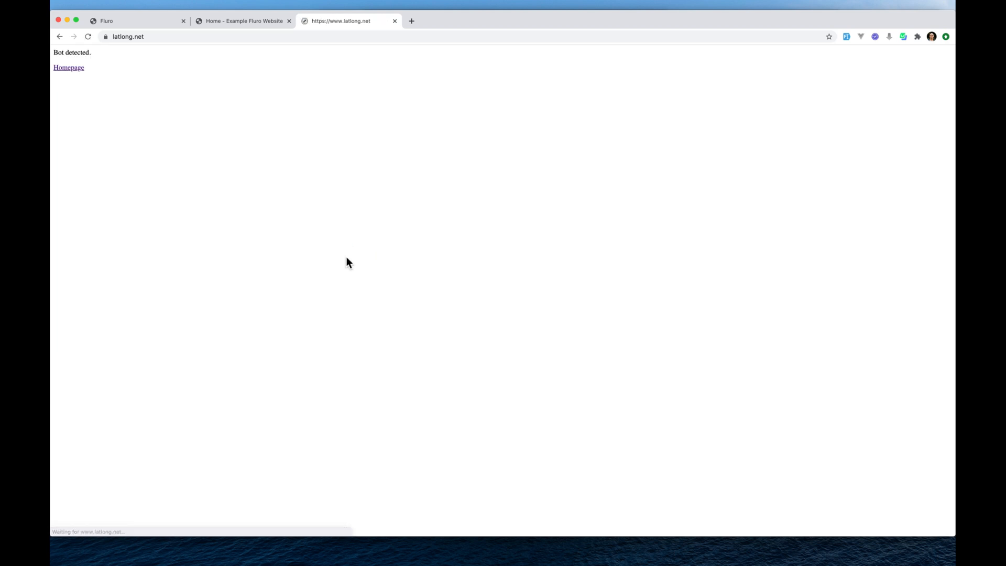
# Reload latlong.net and find the latitude and longitude of New York.
pyautogui.click(168, 42)
pyautogui.press('Return')
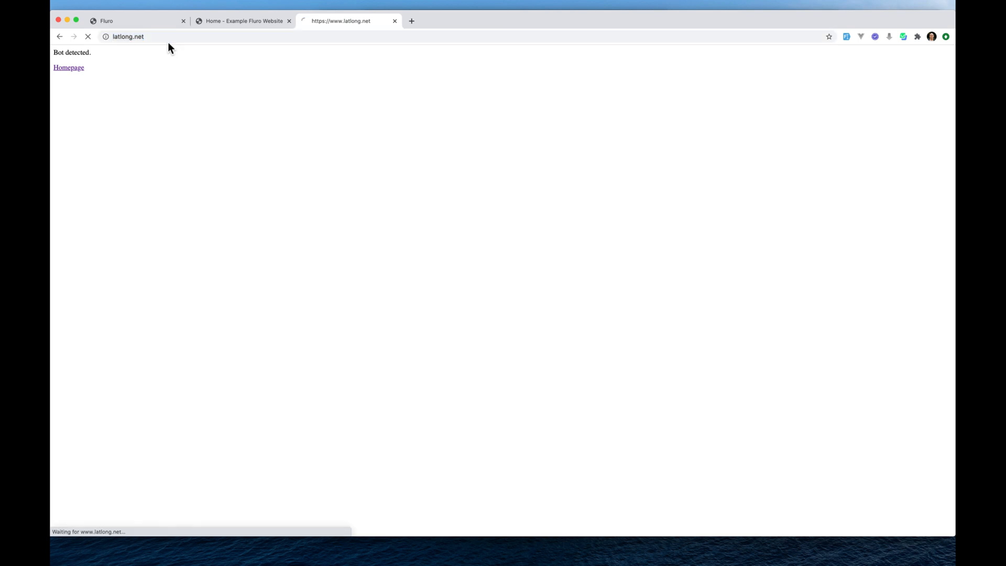
pyautogui.click(345, 158)
pyautogui.write('New York')
pyautogui.press('Return')
# Copy New York's latitude, 40.712776, into the Public Checkin block's location visibility settings in Fluro.
pyautogui.tripleClick(335, 213)
pyautogui.press('cmd+c')
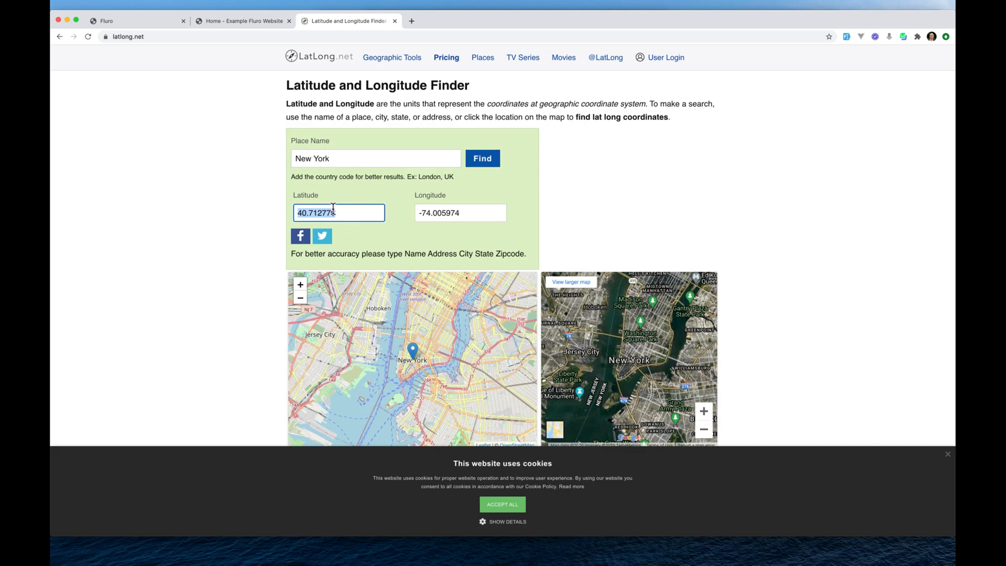
pyautogui.click(152, 21)
pyautogui.click(202, 366)
pyautogui.press('cmd+v')
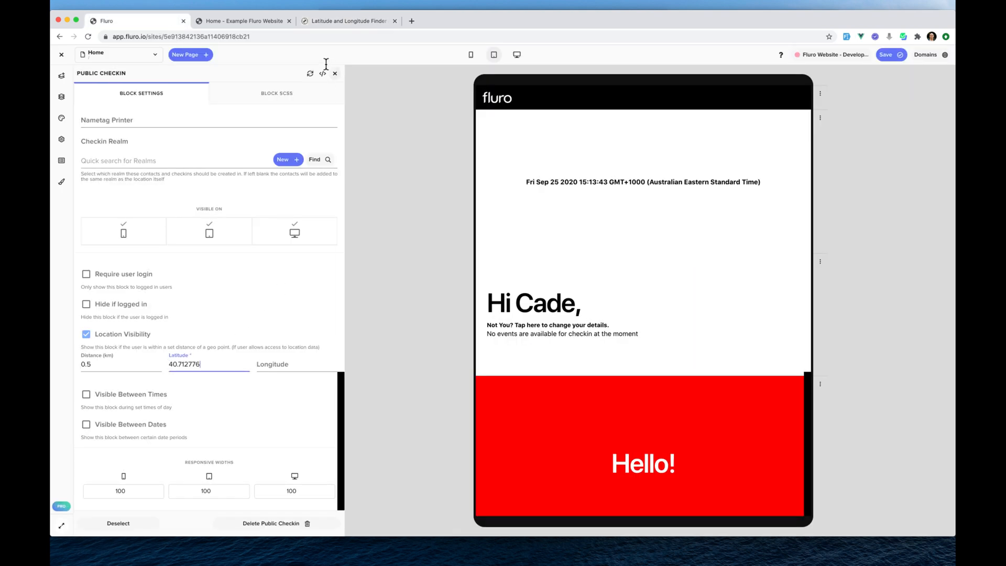
# Copy New York's longitude, -74.005974, from latlong.net into the Public Checkin block's location visibility settings.
pyautogui.click(377, 21)
pyautogui.tripleClick(454, 259)
pyautogui.press('cmd+c')
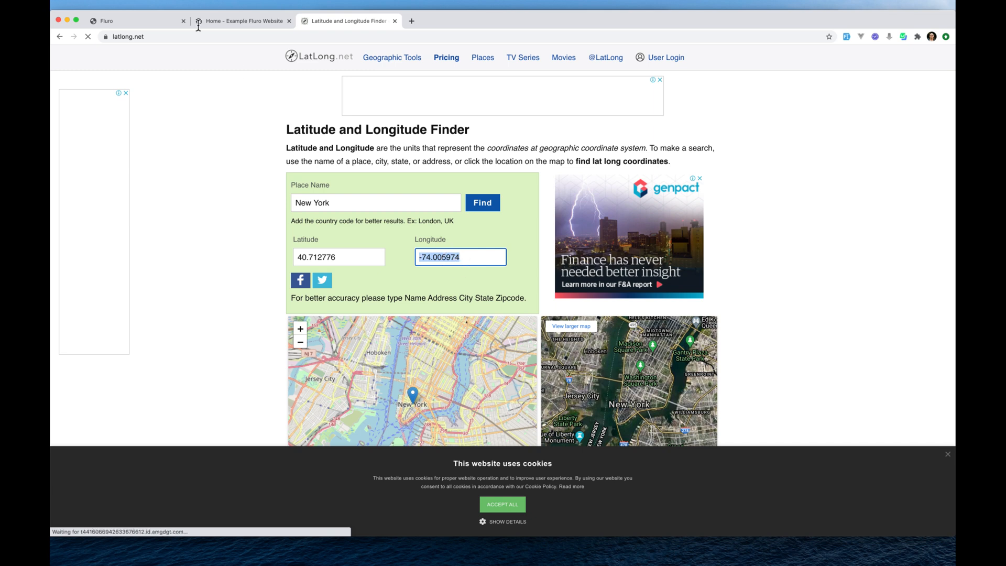
pyautogui.click(164, 25)
pyautogui.click(302, 361)
pyautogui.press('cmd+v')
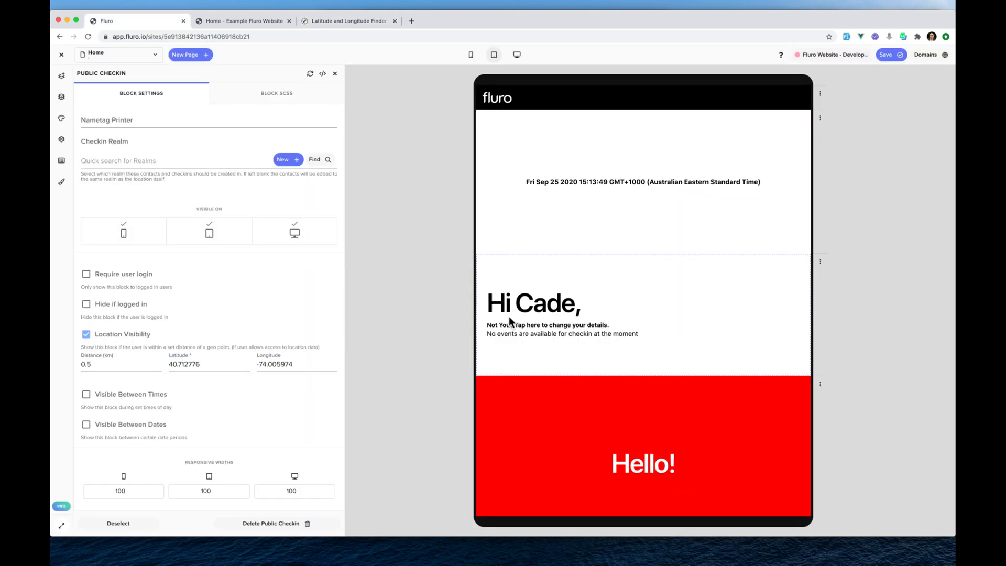
# Save and publish the site, and reload the live example.fluro.site page to check the location-based checkin block.
pyautogui.click(895, 54)
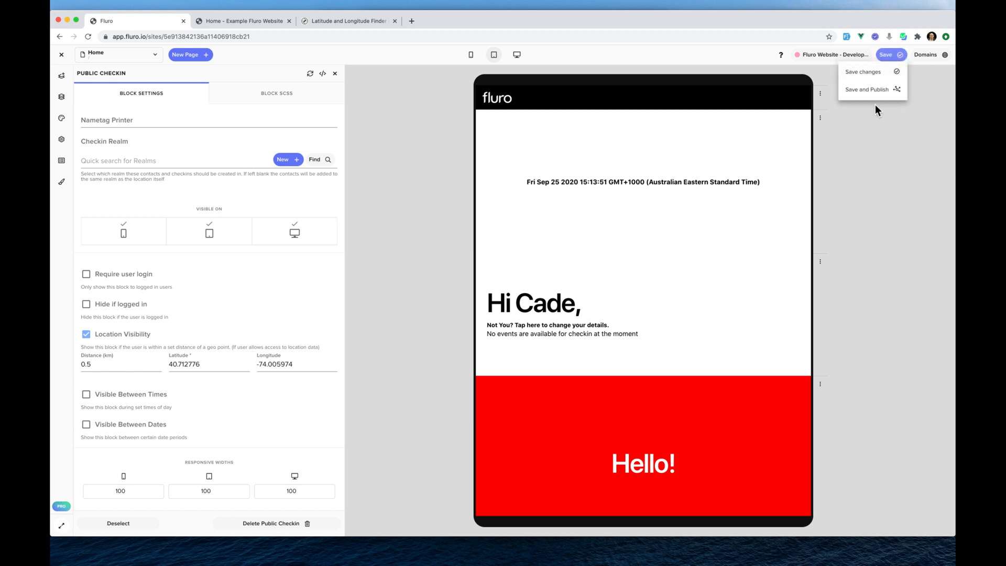
pyautogui.click(882, 90)
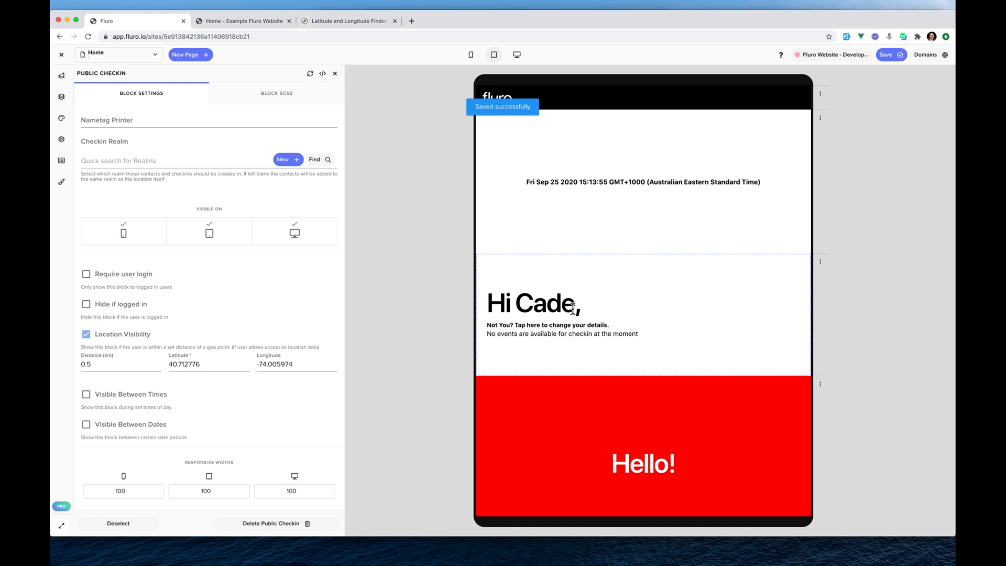
pyautogui.click(250, 22)
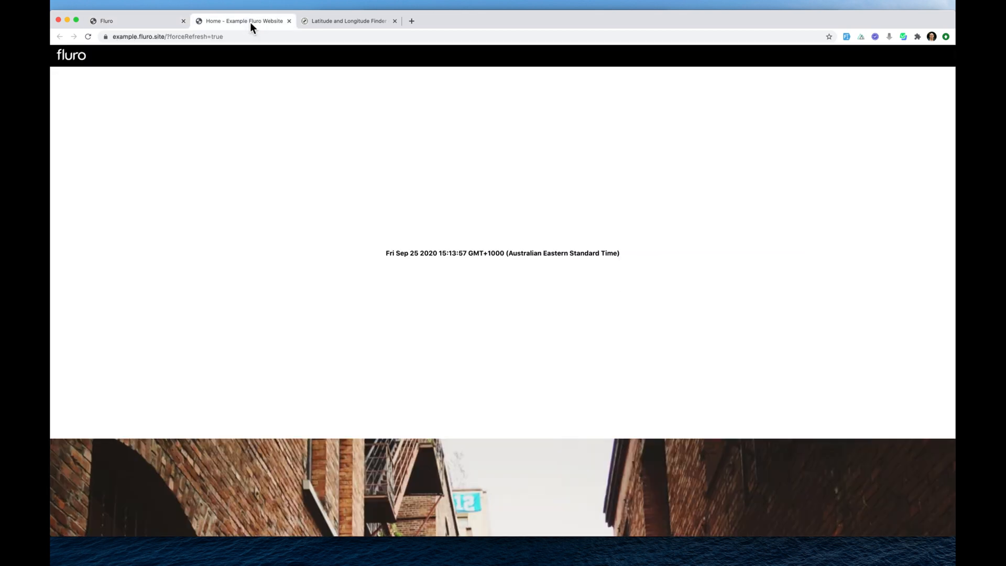
pyautogui.click(88, 37)
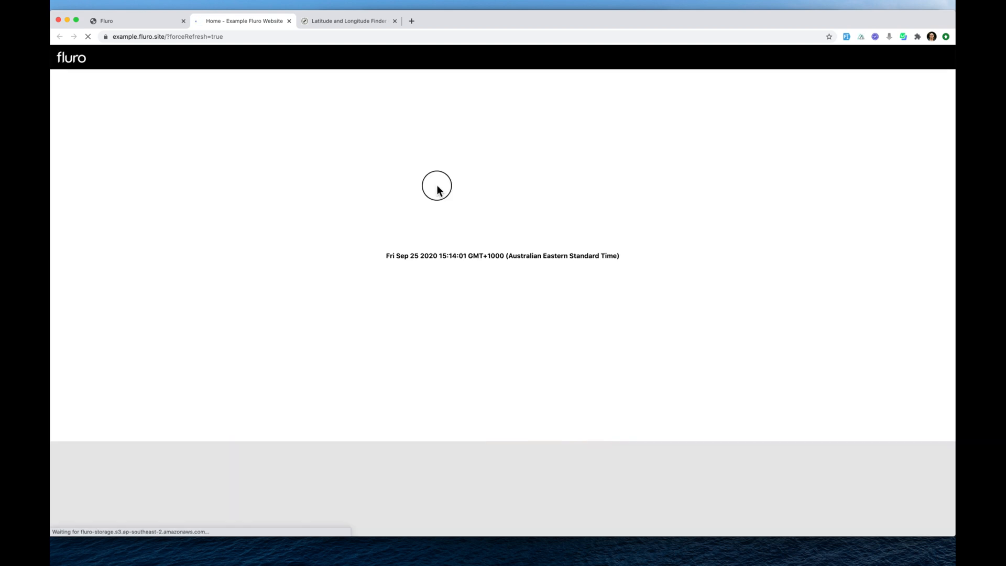
pyautogui.scroll(-6, 451, 219)
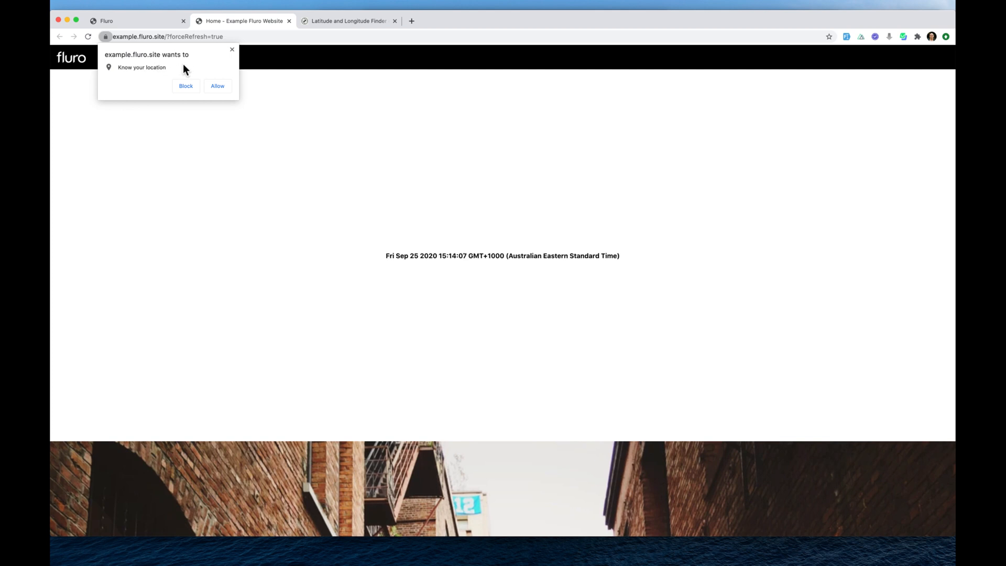
# Allow example.fluro.site to access the location and check the live home page for the location-restricted checkin block.
pyautogui.click(218, 86)
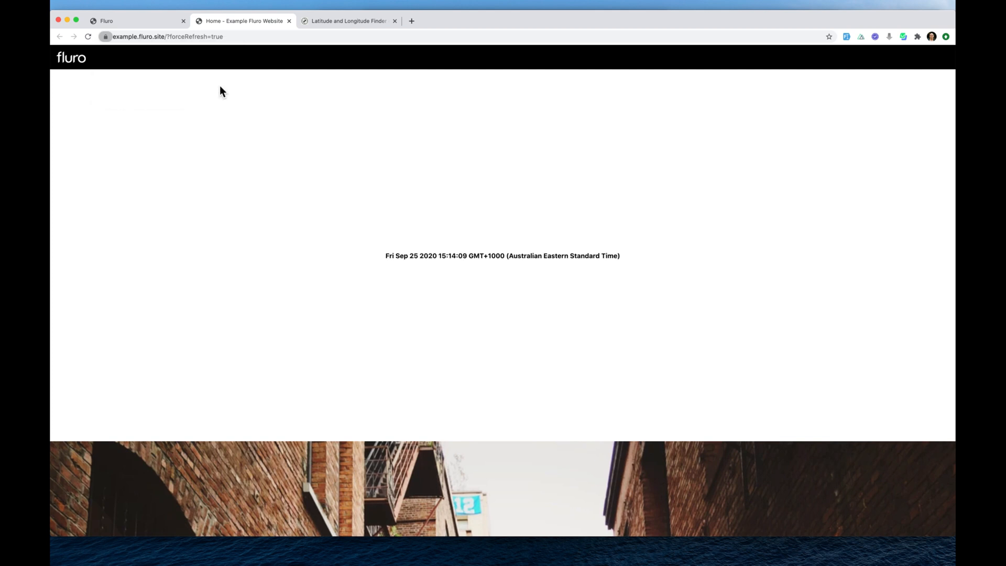
pyautogui.scroll(-3, 585, 203)
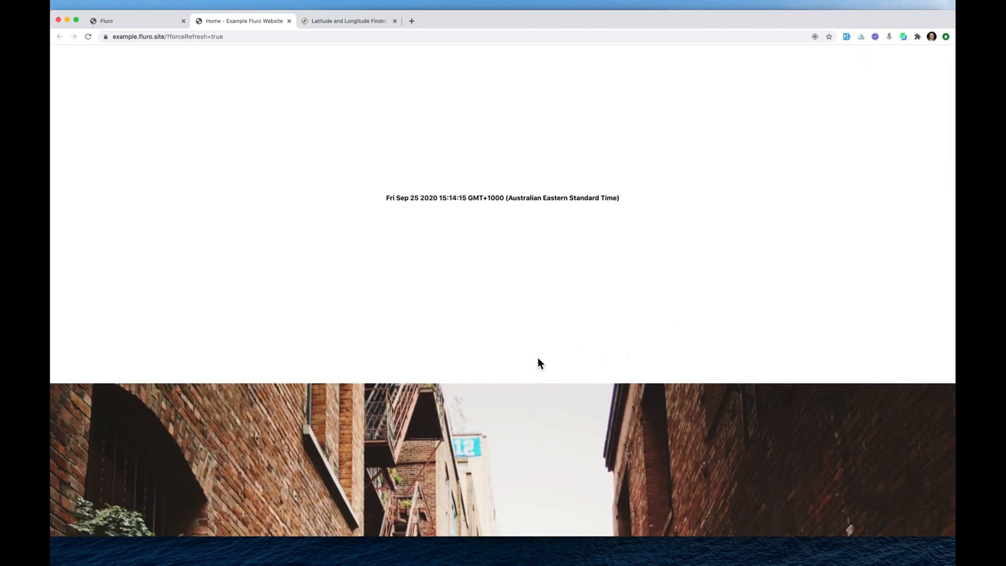
pyautogui.scroll(1, 539, 350)
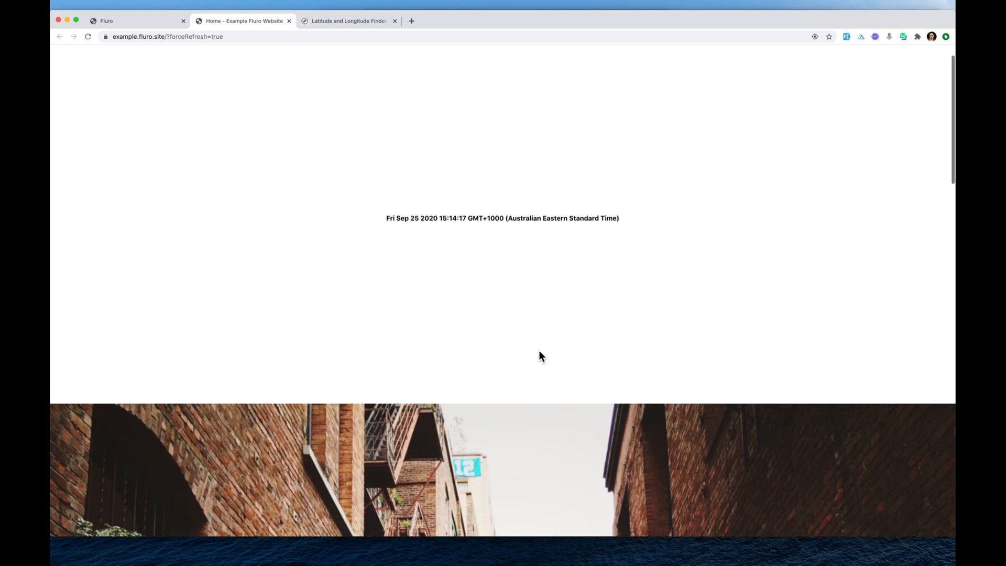
pyautogui.scroll(-2, 539, 350)
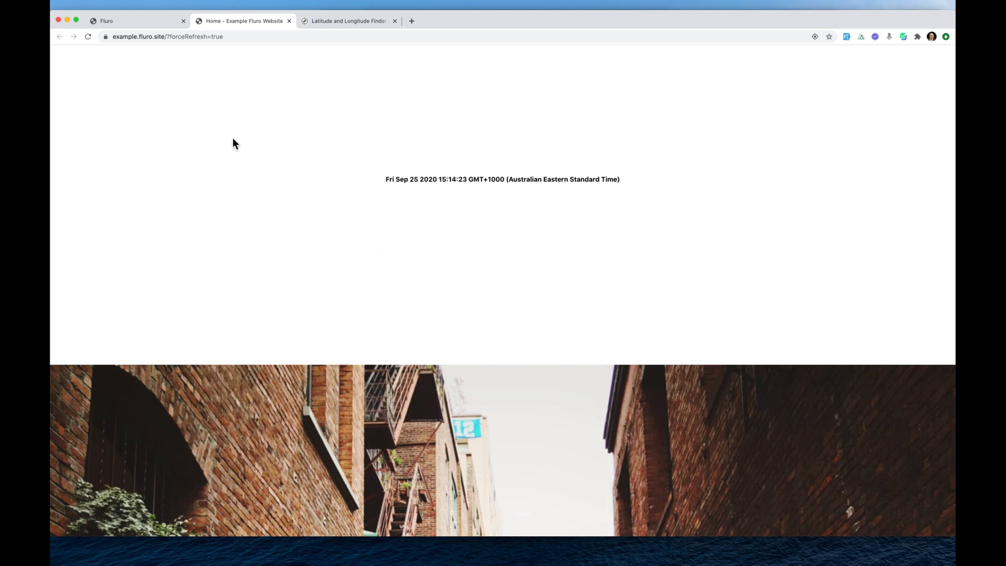
# Switch back to the Fluro site builder and review the Public Checkin block with its location visibility settings.
pyautogui.click(131, 22)
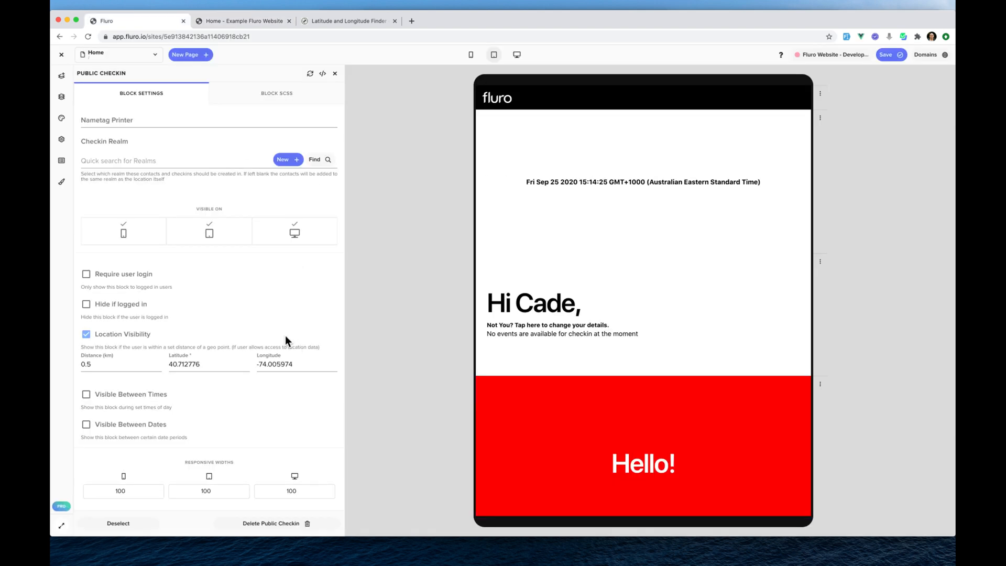
pyautogui.click(658, 296)
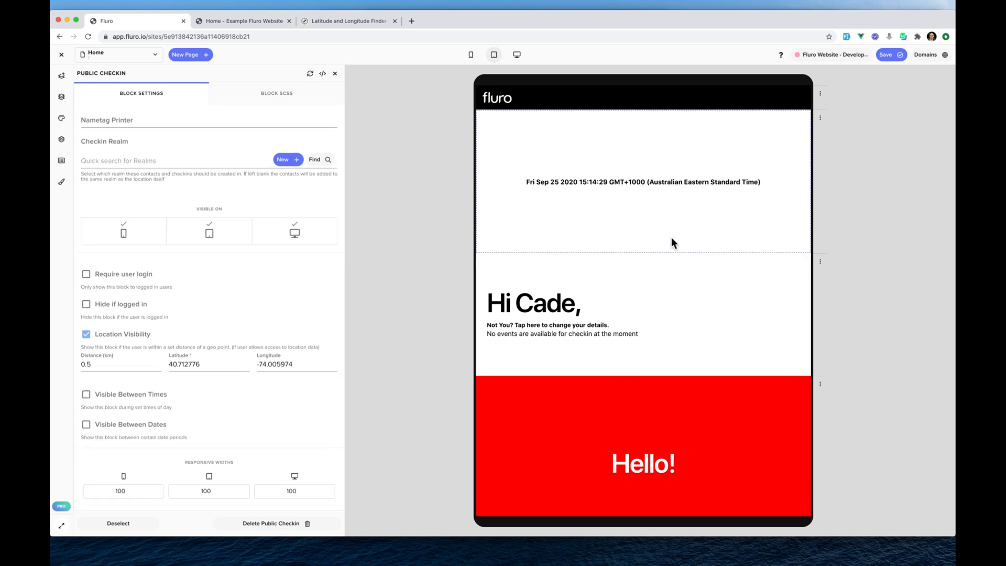